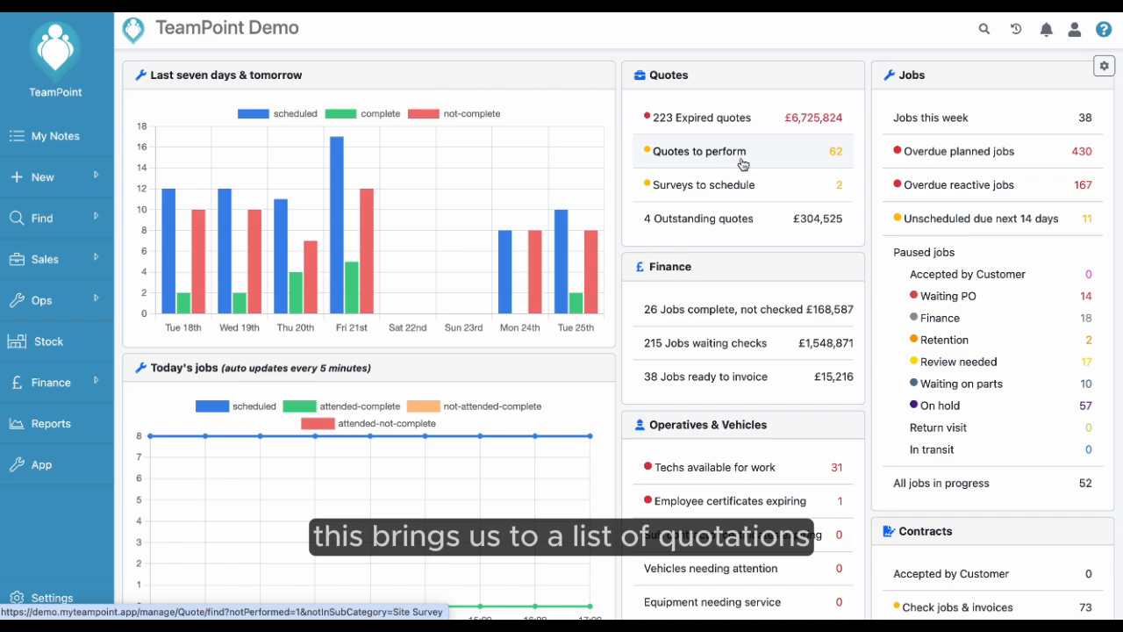
Open the list of quotes to perform and look through the quotes in it.
{"action": "left_click", "coordinate": [742, 165]}
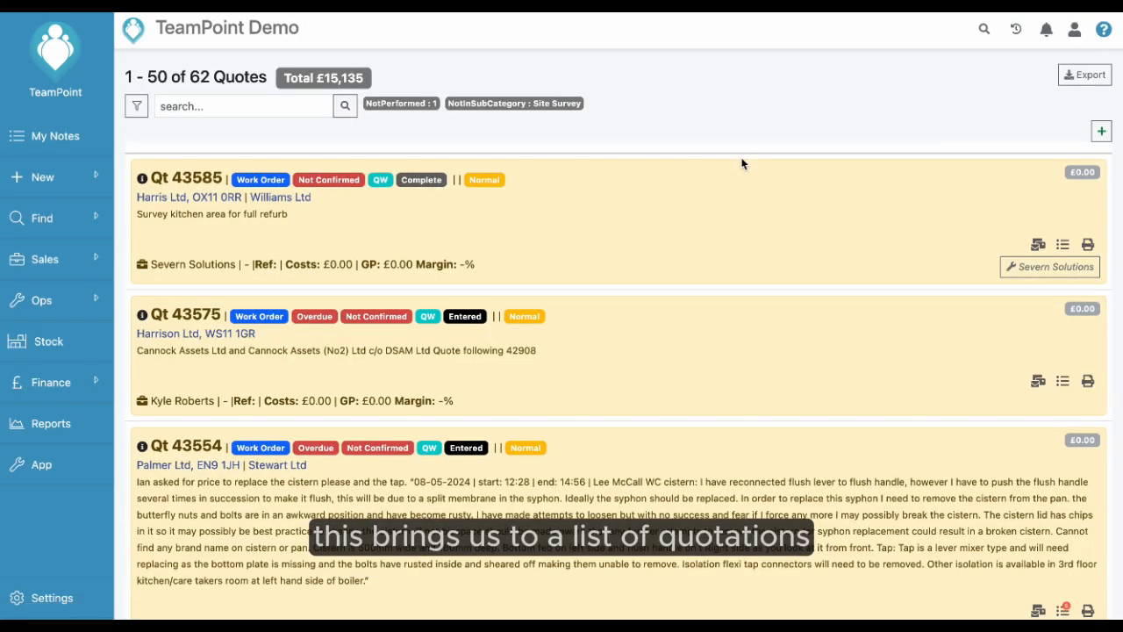
{"action": "scroll", "coordinate": [742, 164], "scroll_direction": "down", "scroll_amount": 4}
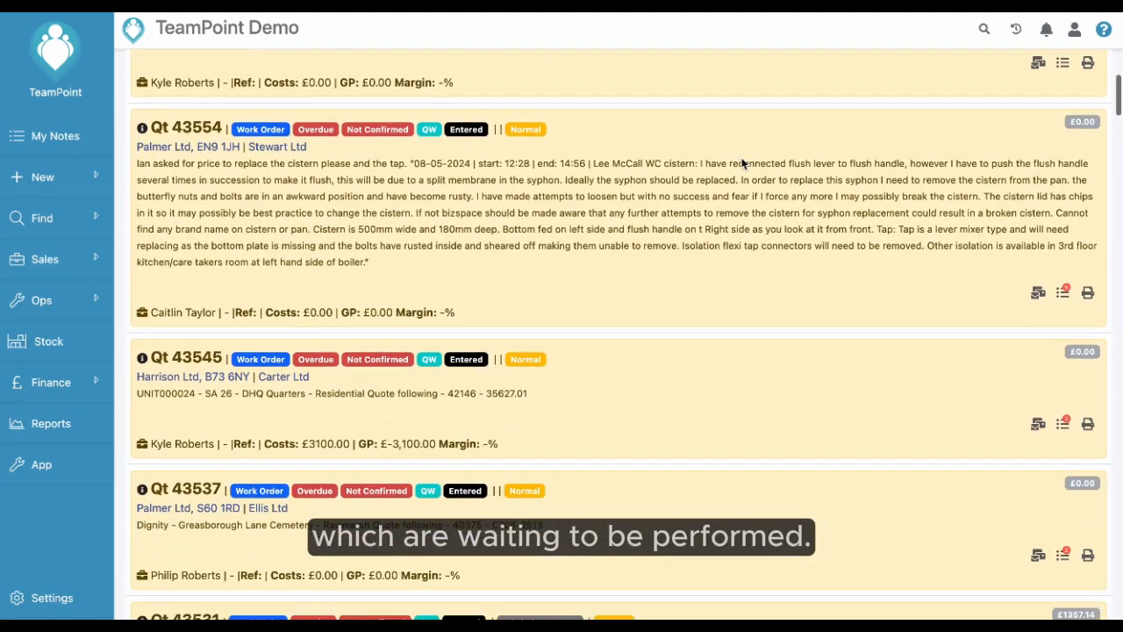
{"action": "scroll", "coordinate": [743, 164], "scroll_direction": "down", "scroll_amount": 1}
{"action": "scroll", "coordinate": [743, 161], "scroll_direction": "up", "scroll_amount": 1}
{"action": "scroll", "coordinate": [742, 162], "scroll_direction": "down", "scroll_amount": 1}
{"action": "scroll", "coordinate": [742, 159], "scroll_direction": "up", "scroll_amount": 3}
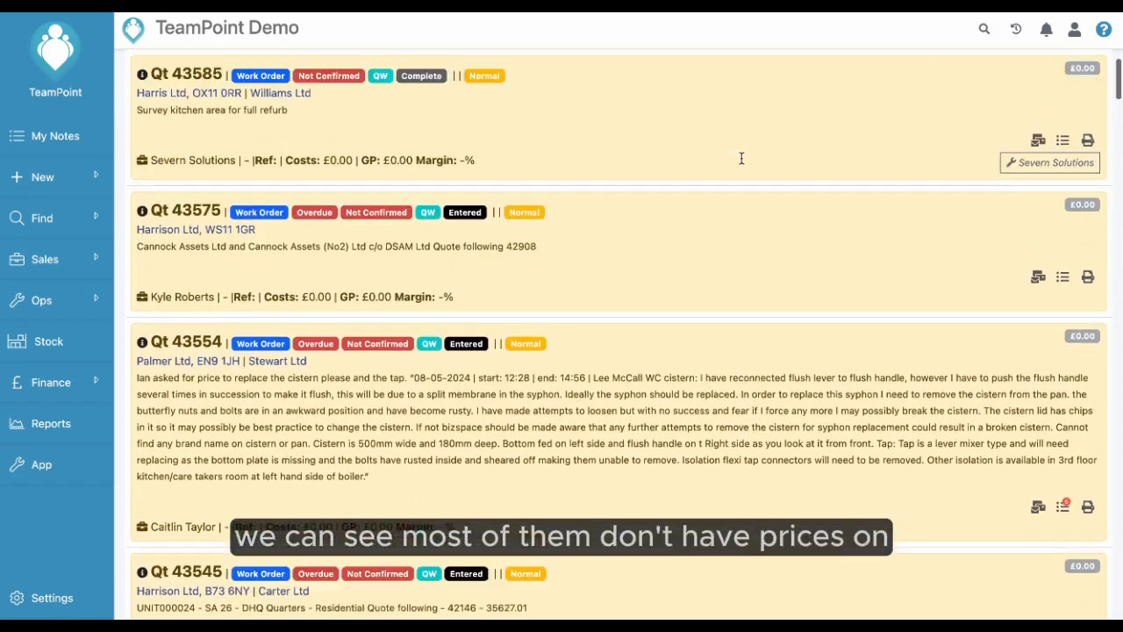
{"action": "scroll", "coordinate": [967, 305], "scroll_direction": "up", "scroll_amount": 2}
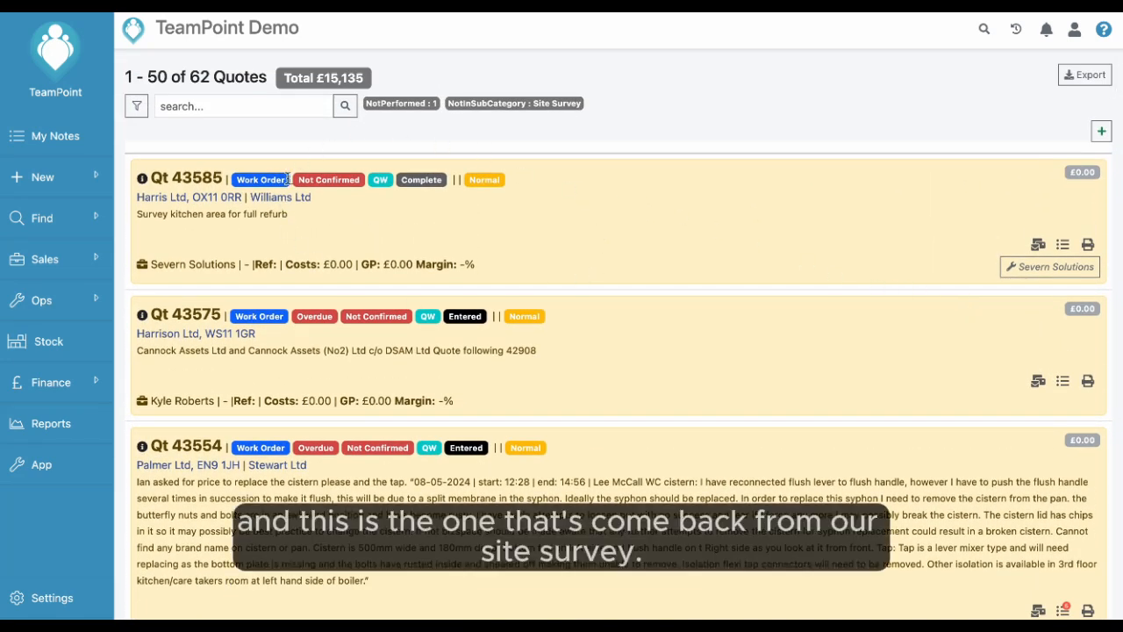
Open the Harris Ltd quote for surveying the kitchen area for full refurb and look over its details.
{"action": "left_click", "coordinate": [484, 223]}
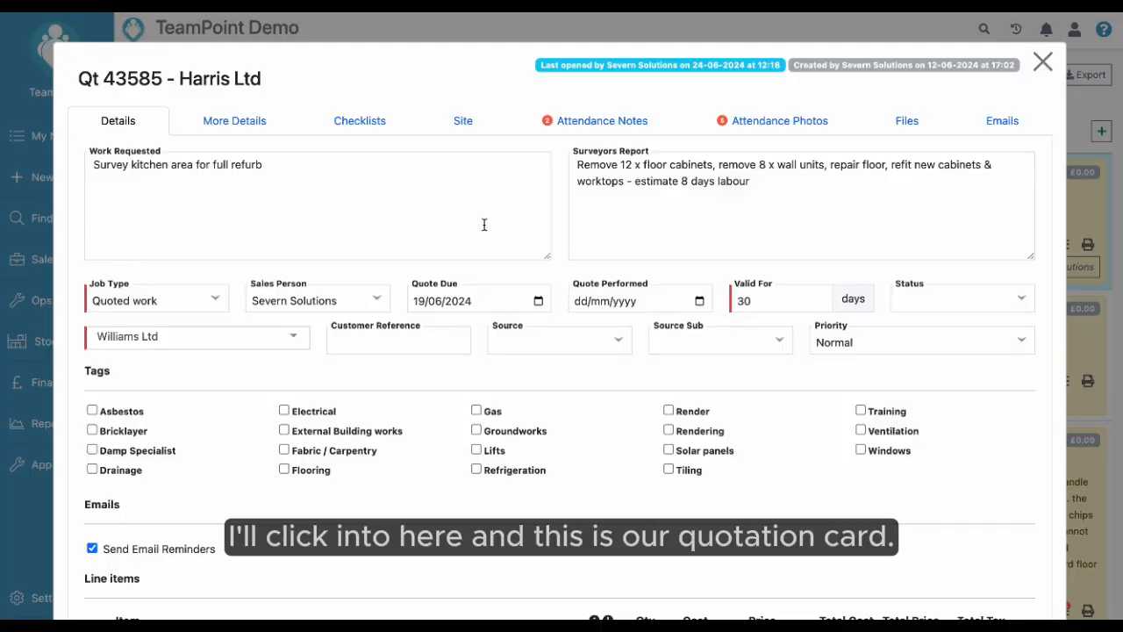
{"action": "scroll", "coordinate": [483, 225], "scroll_direction": "down", "scroll_amount": 4}
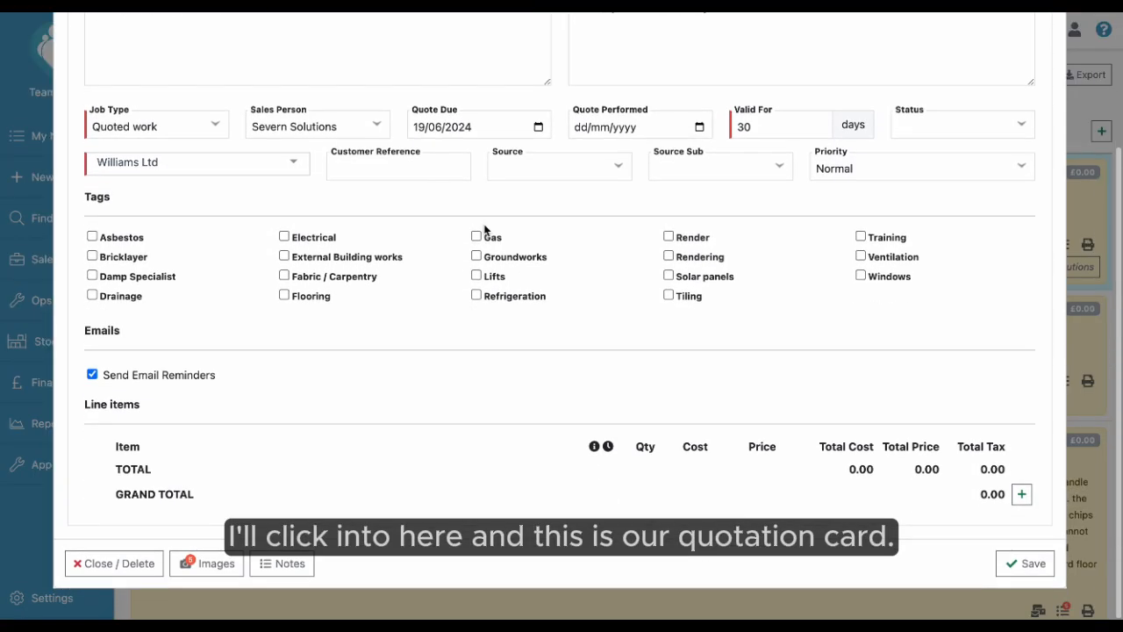
{"action": "scroll", "coordinate": [484, 230], "scroll_direction": "up", "scroll_amount": 4}
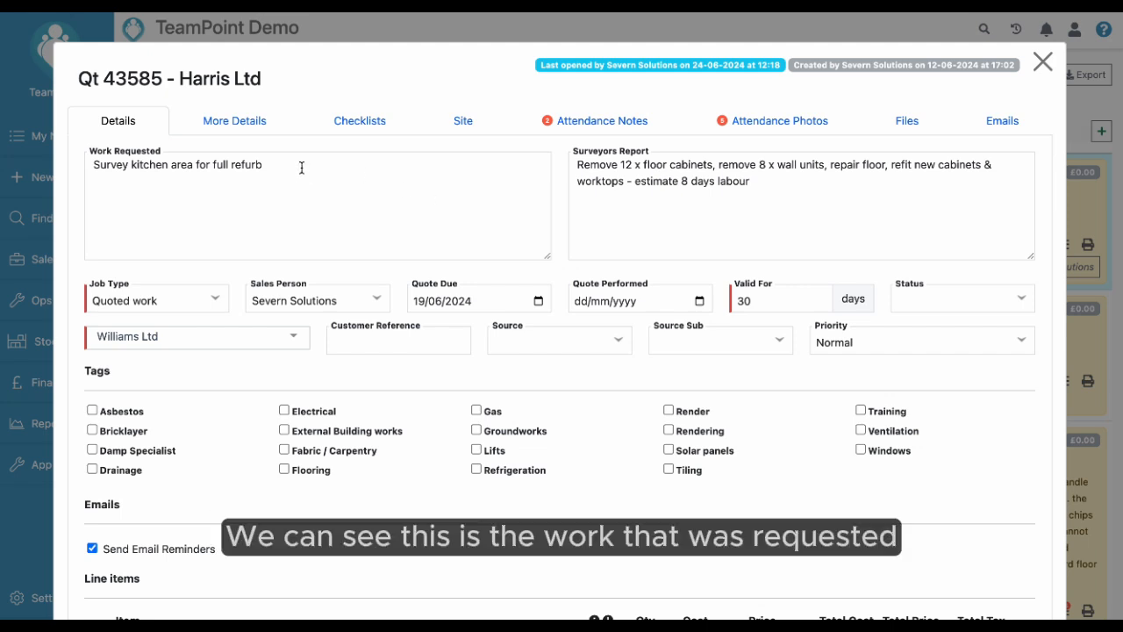
Examine the quote's requested work and the surveyor's report from the site visit.
{"action": "left_click_drag", "start_coordinate": [293, 164], "coordinate": [146, 128]}
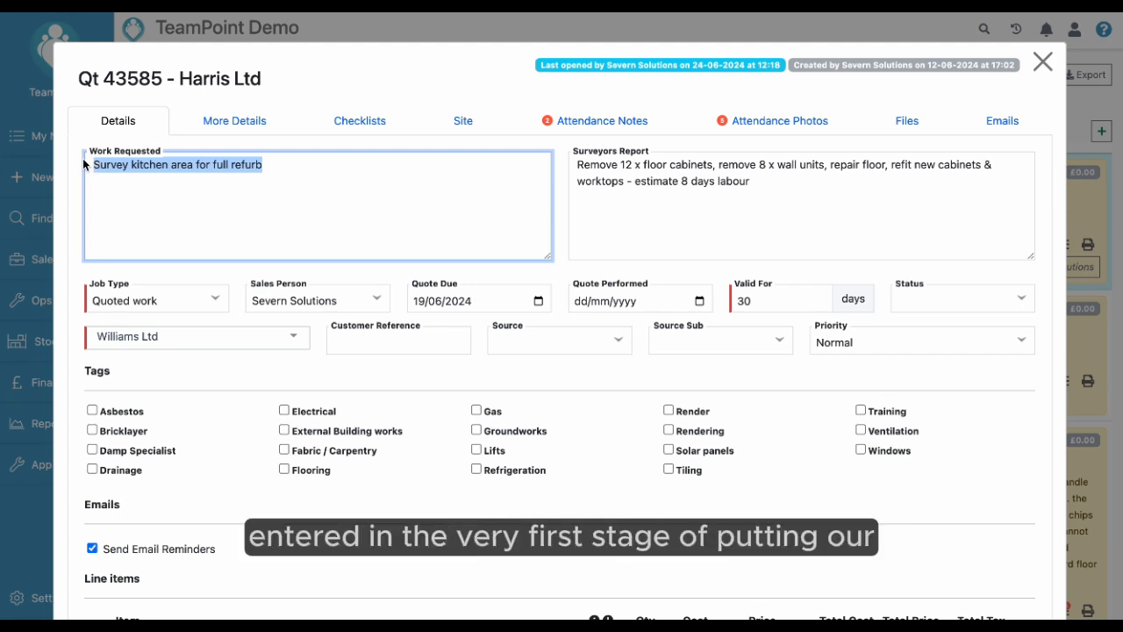
{"action": "left_click", "coordinate": [267, 228]}
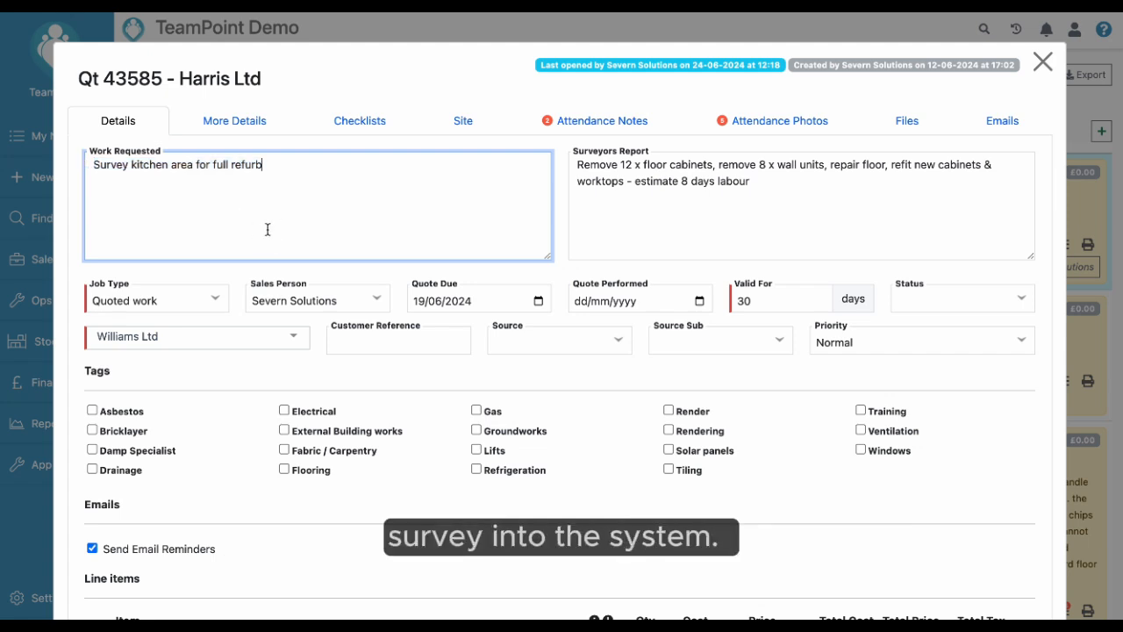
{"action": "left_click", "coordinate": [792, 184]}
{"action": "left_click_drag", "start_coordinate": [792, 184], "coordinate": [582, 170]}
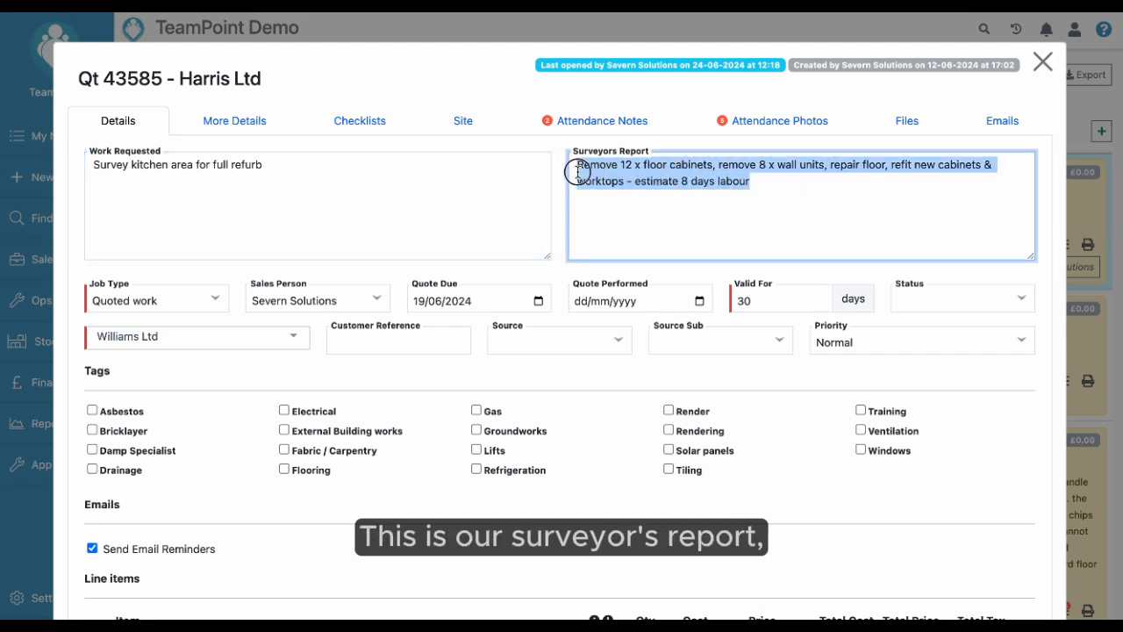
{"action": "left_click", "coordinate": [629, 217]}
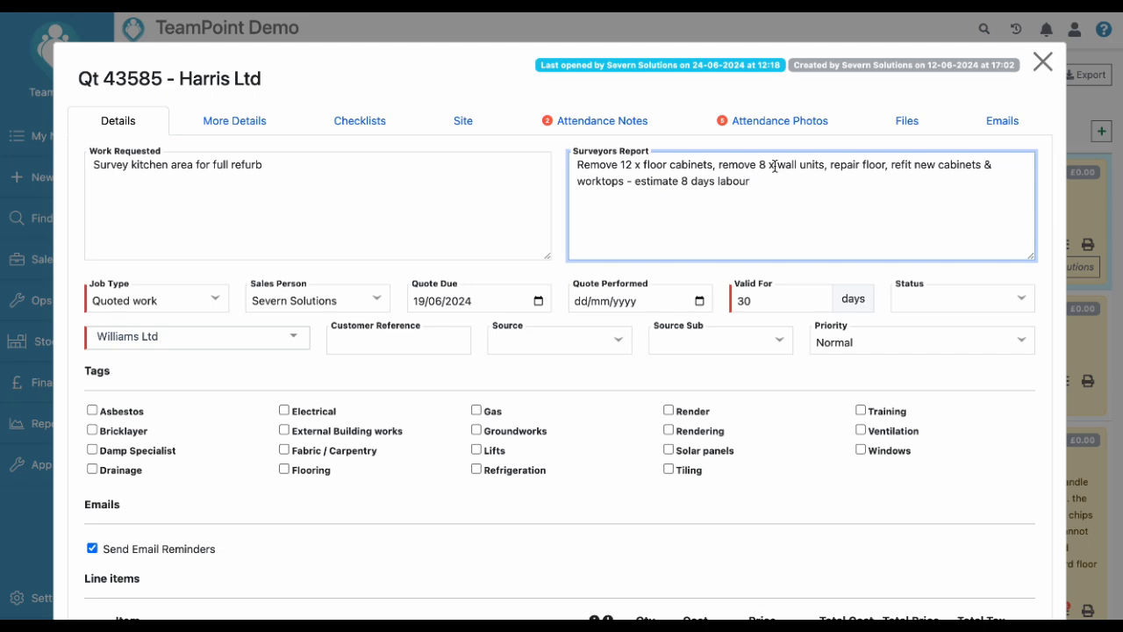
View the quote's attendance photos, page through them in the gallery and close it.
{"action": "left_click", "coordinate": [794, 122]}
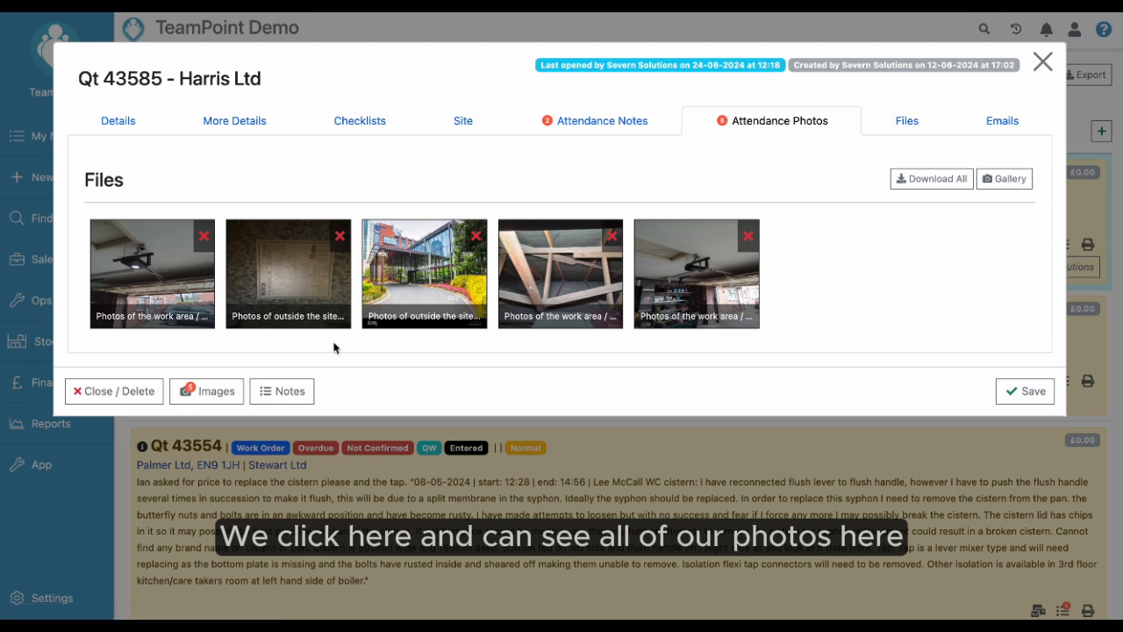
{"action": "left_click", "coordinate": [157, 279]}
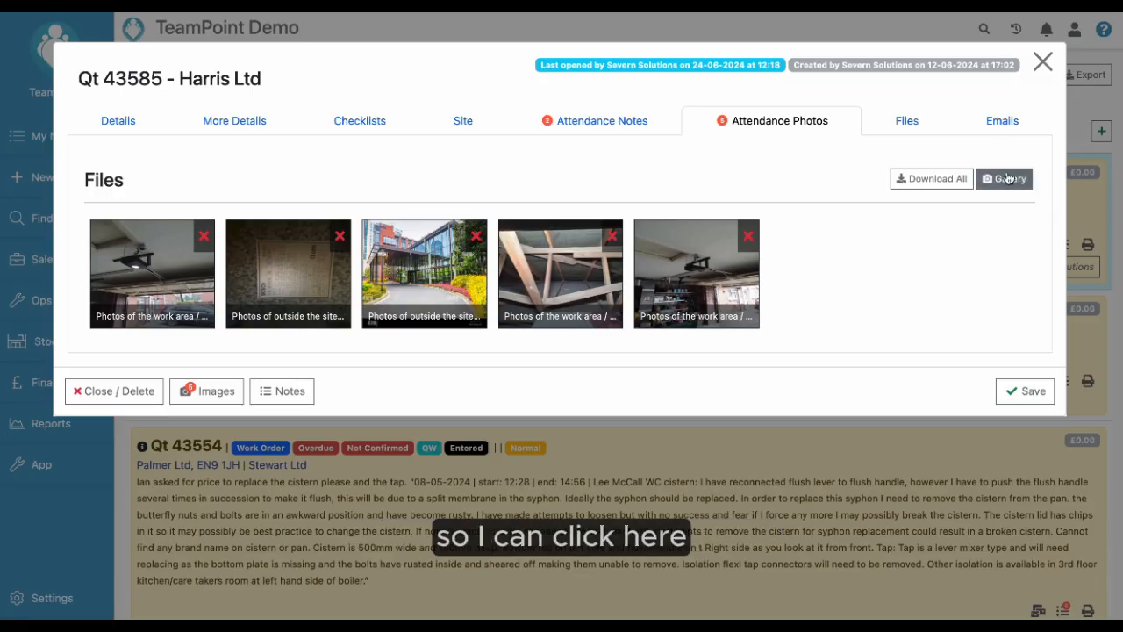
{"action": "left_click", "coordinate": [1006, 180]}
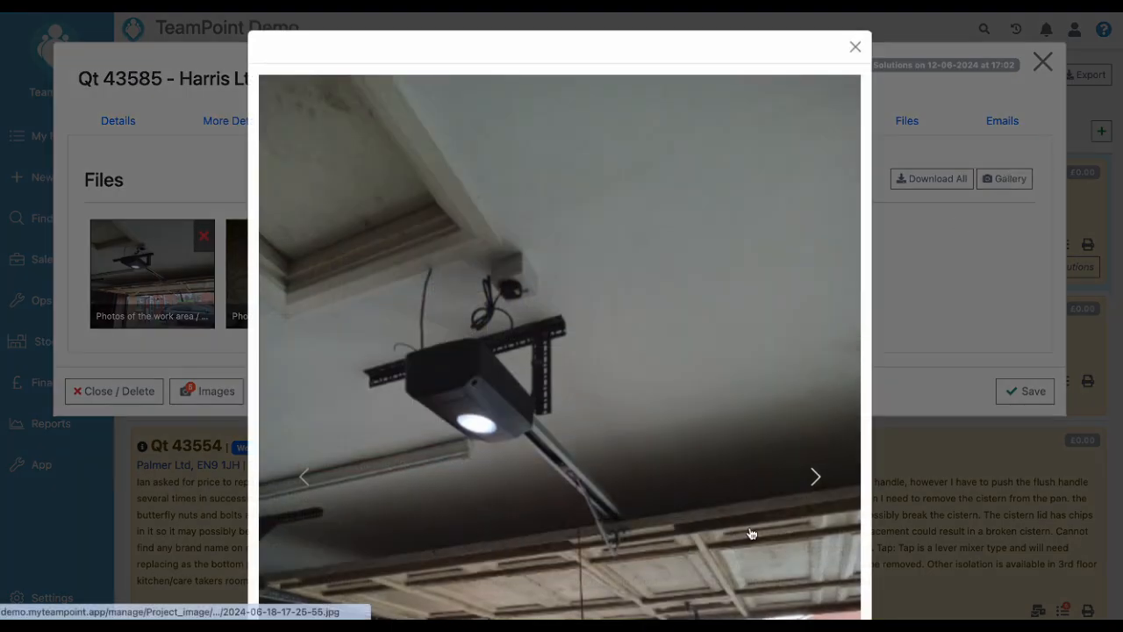
{"action": "left_click", "coordinate": [815, 476]}
{"action": "left_click", "coordinate": [818, 477]}
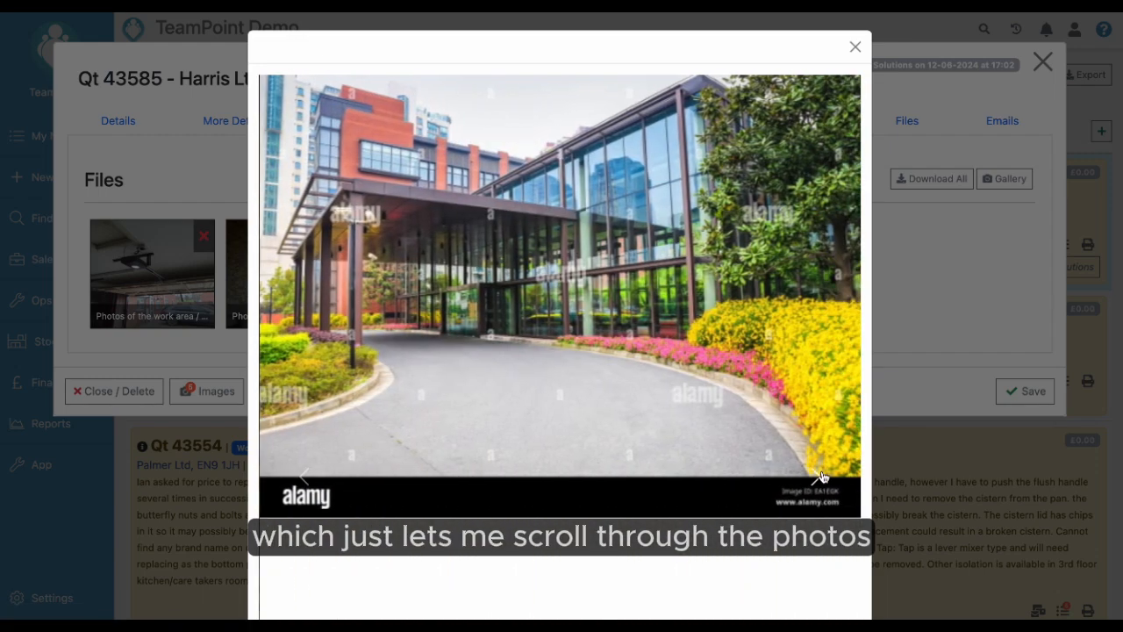
{"action": "left_click", "coordinate": [817, 476]}
{"action": "left_click", "coordinate": [818, 476]}
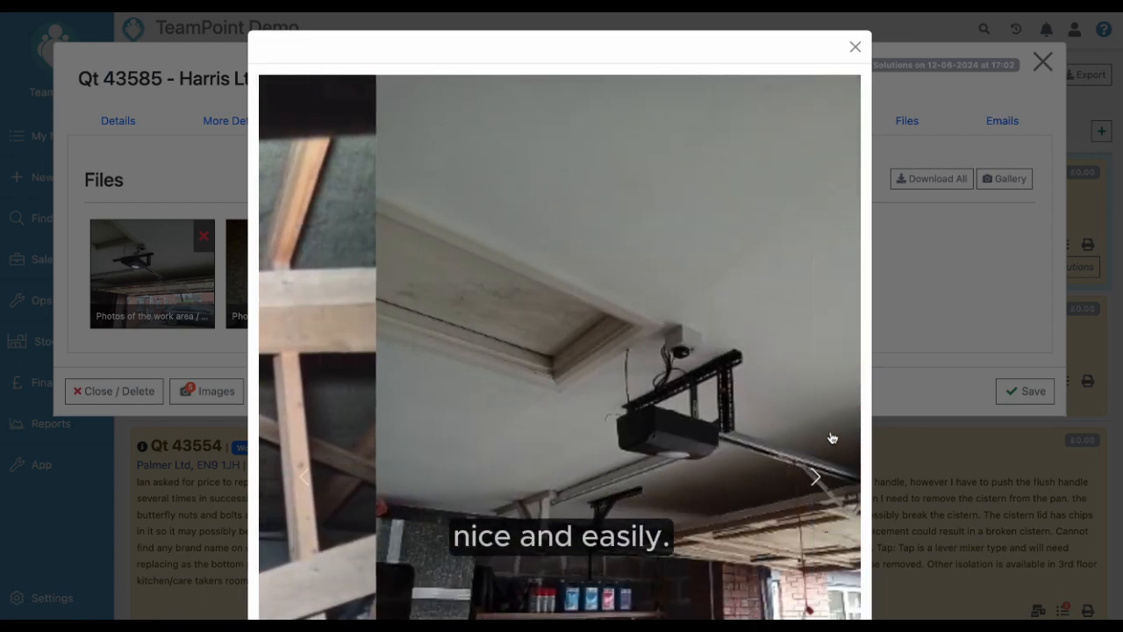
{"action": "left_click", "coordinate": [857, 48]}
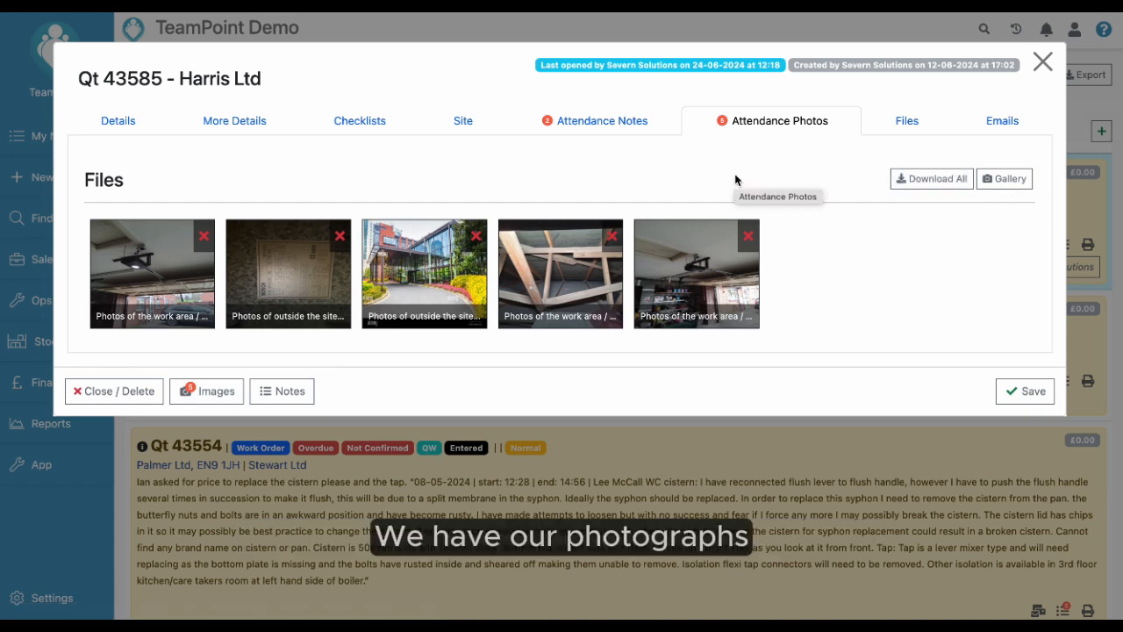
Return to the quote's details and add two empty line items.
{"action": "left_click", "coordinate": [121, 119]}
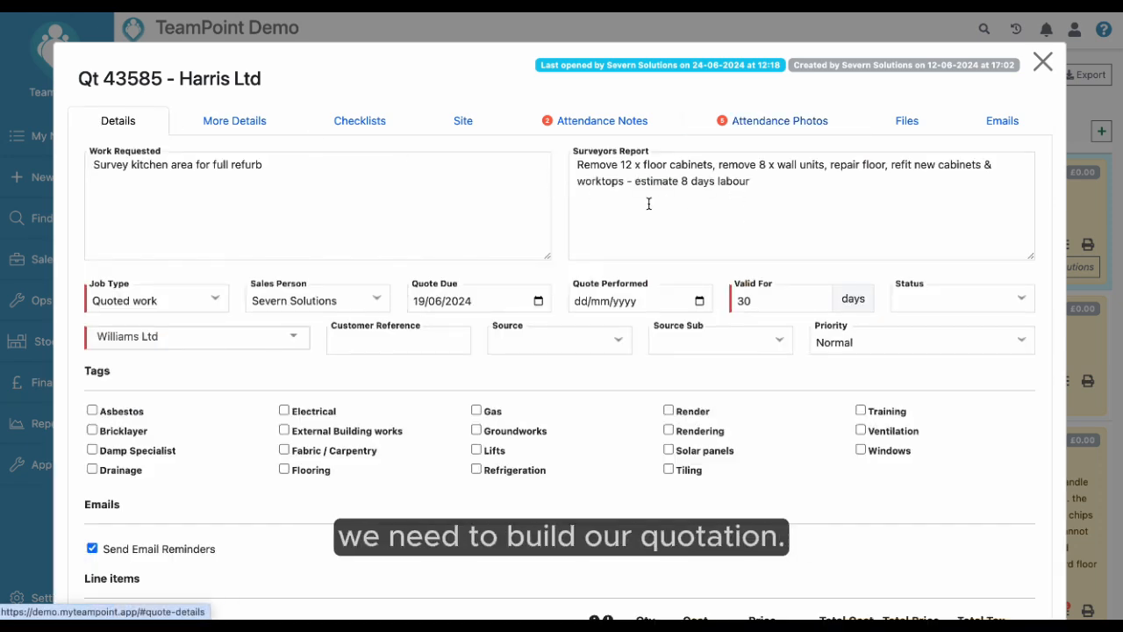
{"action": "scroll", "coordinate": [631, 334], "scroll_direction": "down", "scroll_amount": 3}
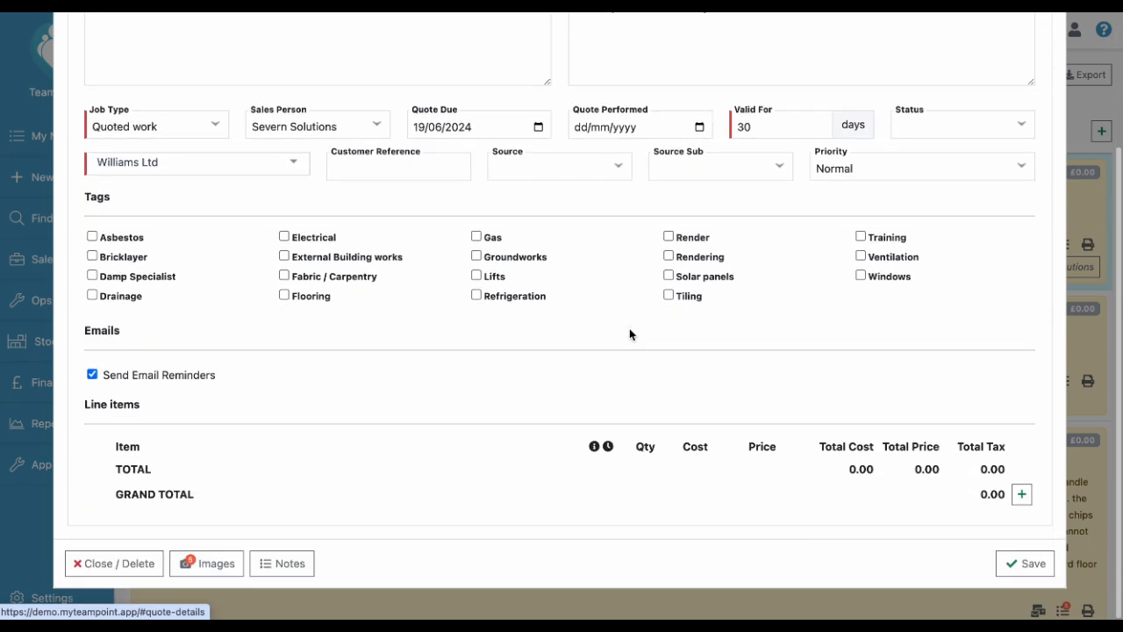
{"action": "left_click", "coordinate": [1022, 494]}
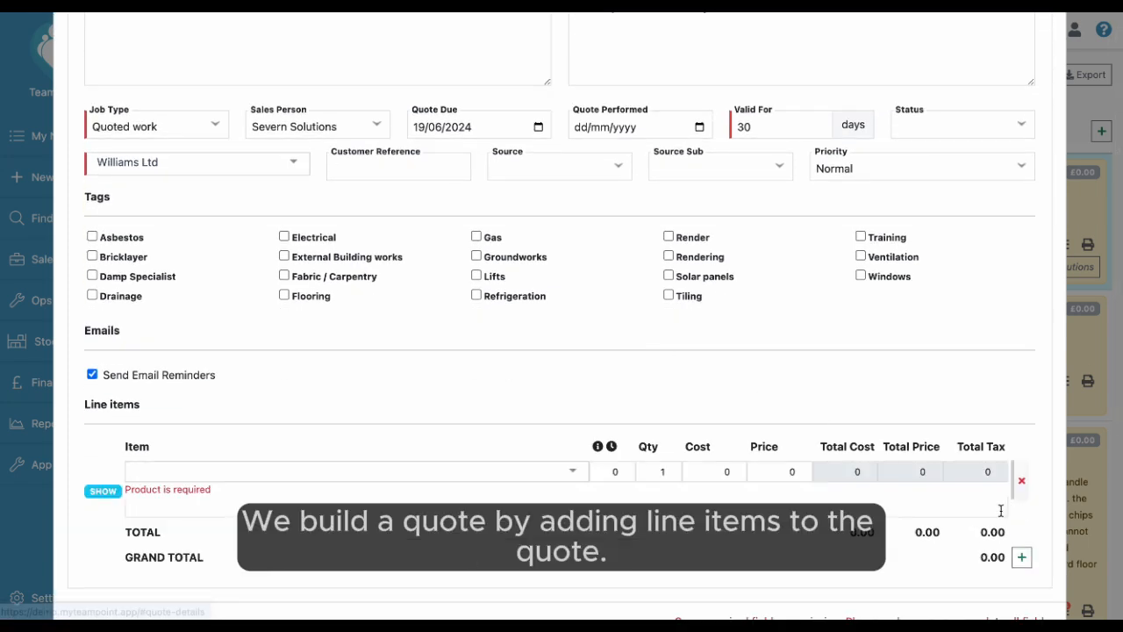
{"action": "left_click", "coordinate": [1022, 558]}
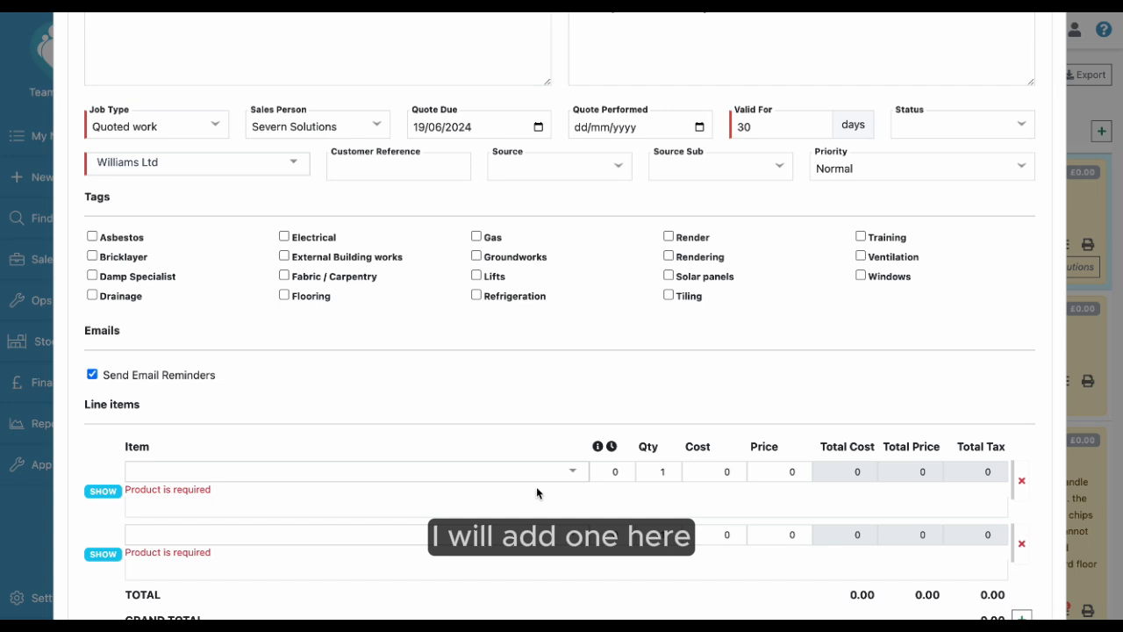
Set the first line item's product to Labour with a quantity of 20.
{"action": "left_click", "coordinate": [471, 470]}
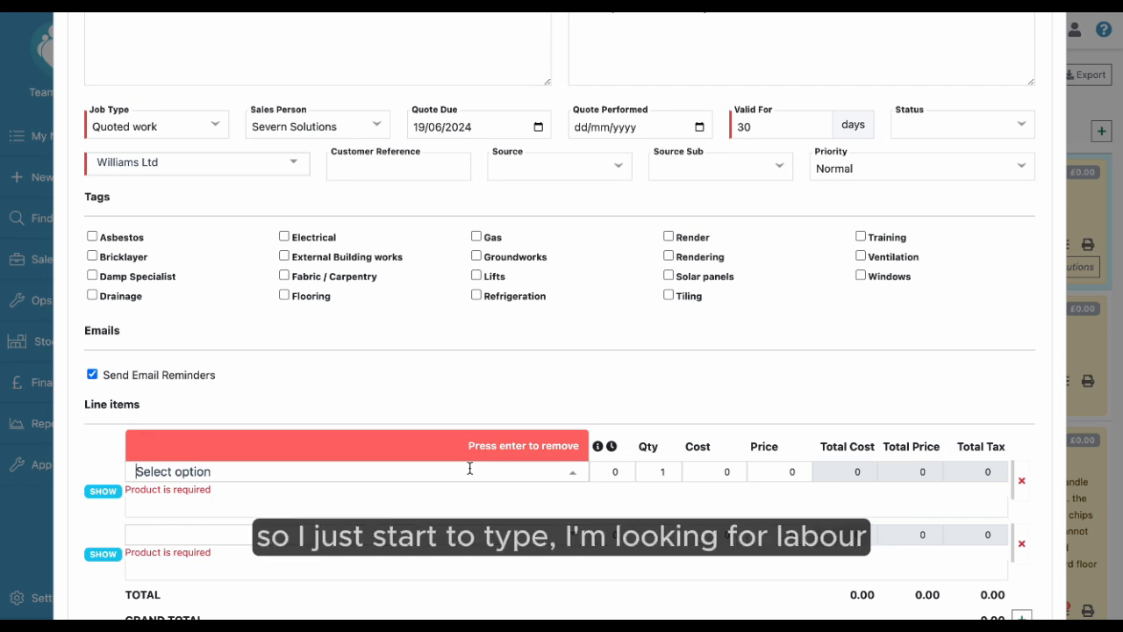
{"action": "type", "text": "lab"}
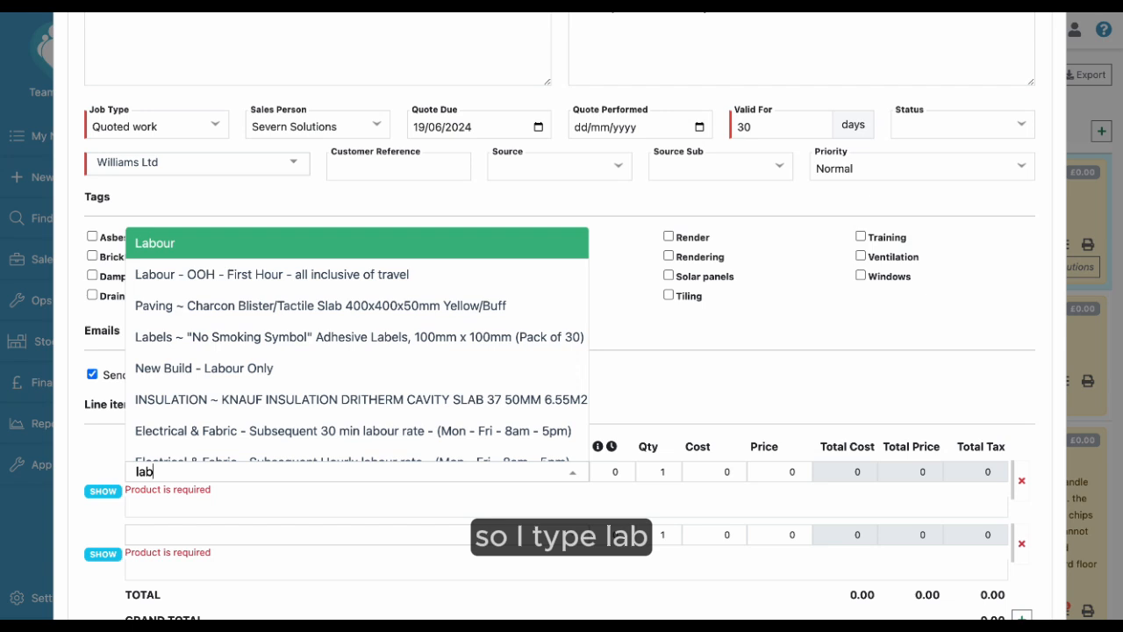
{"action": "left_click", "coordinate": [453, 247]}
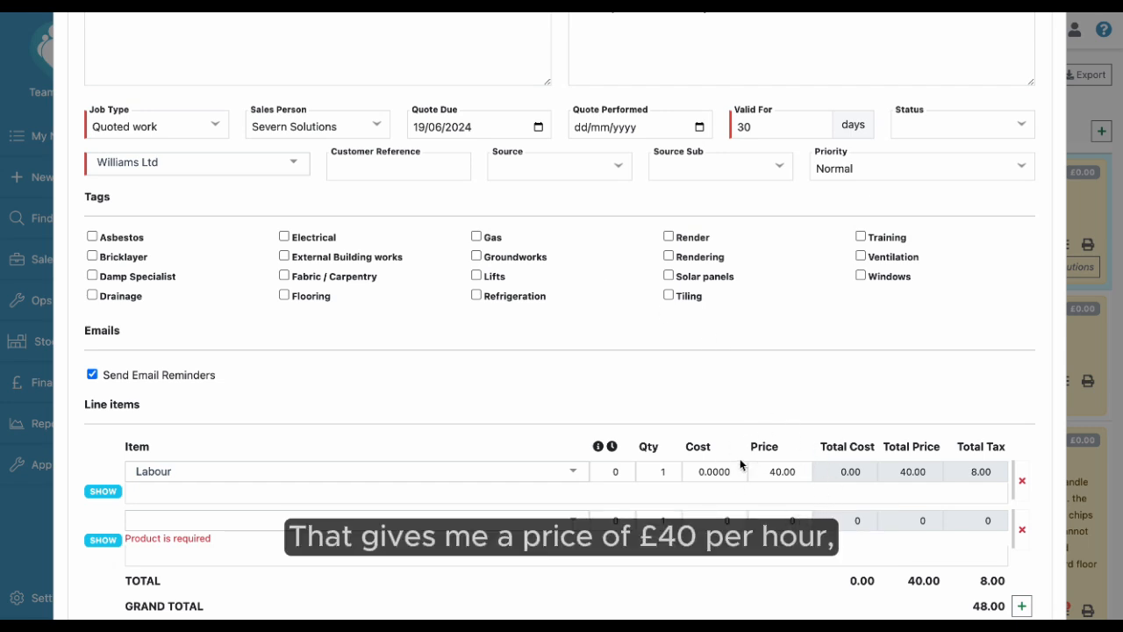
{"action": "left_click", "coordinate": [659, 472]}
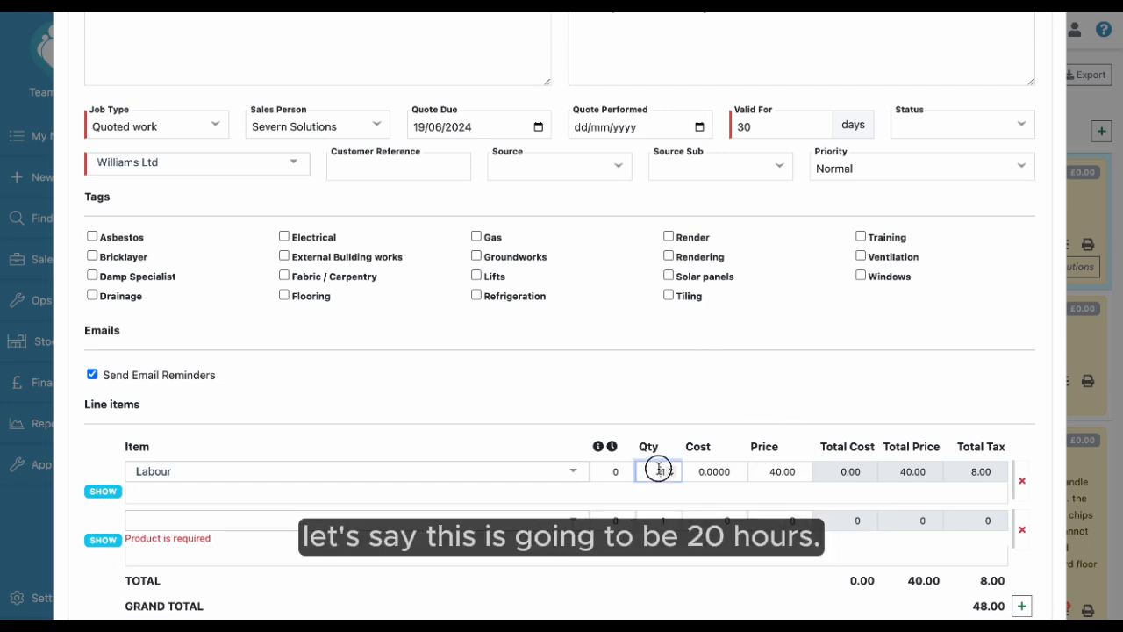
{"action": "type", "text": "20"}
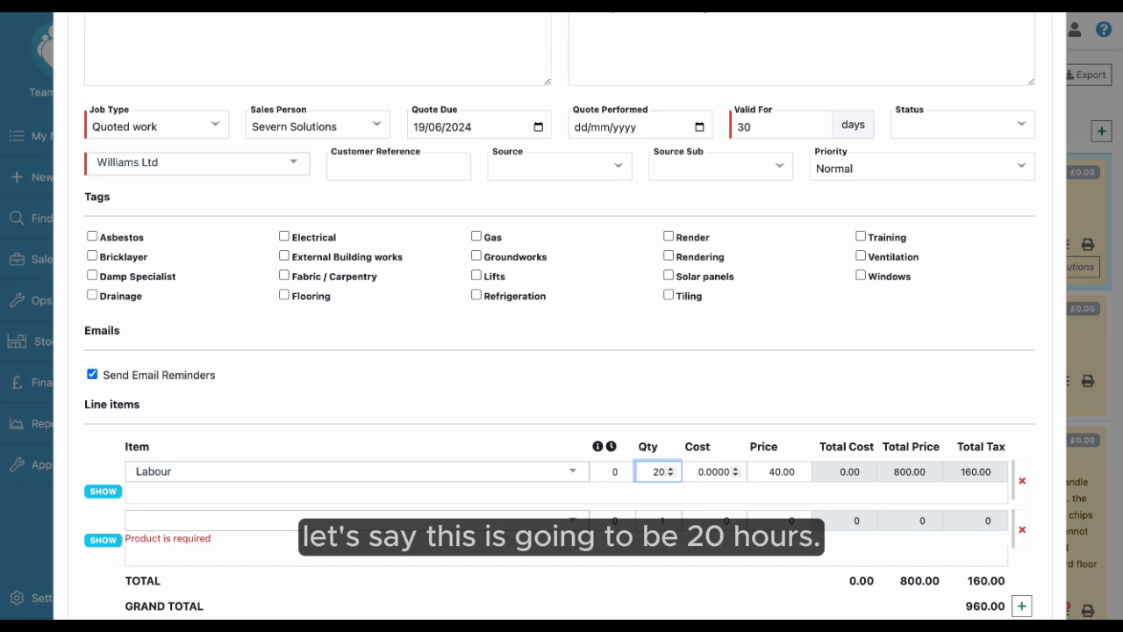
{"action": "left_click", "coordinate": [702, 489]}
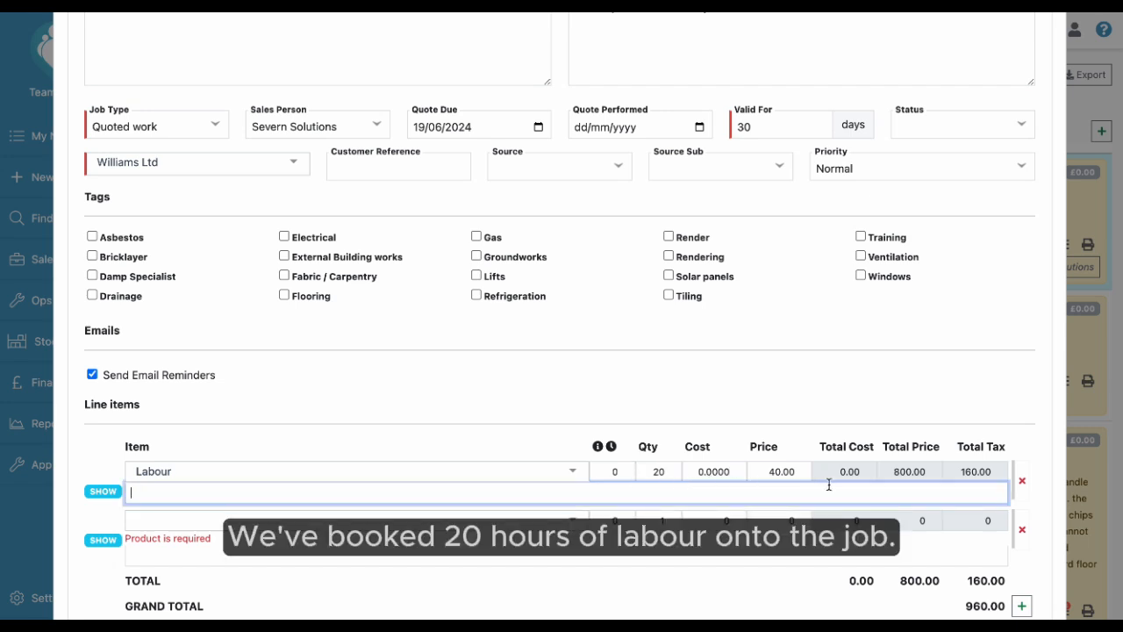
Set the second line item's product to Misc ~ Miscellaneous.
{"action": "scroll", "coordinate": [294, 502], "scroll_direction": "down", "scroll_amount": 1}
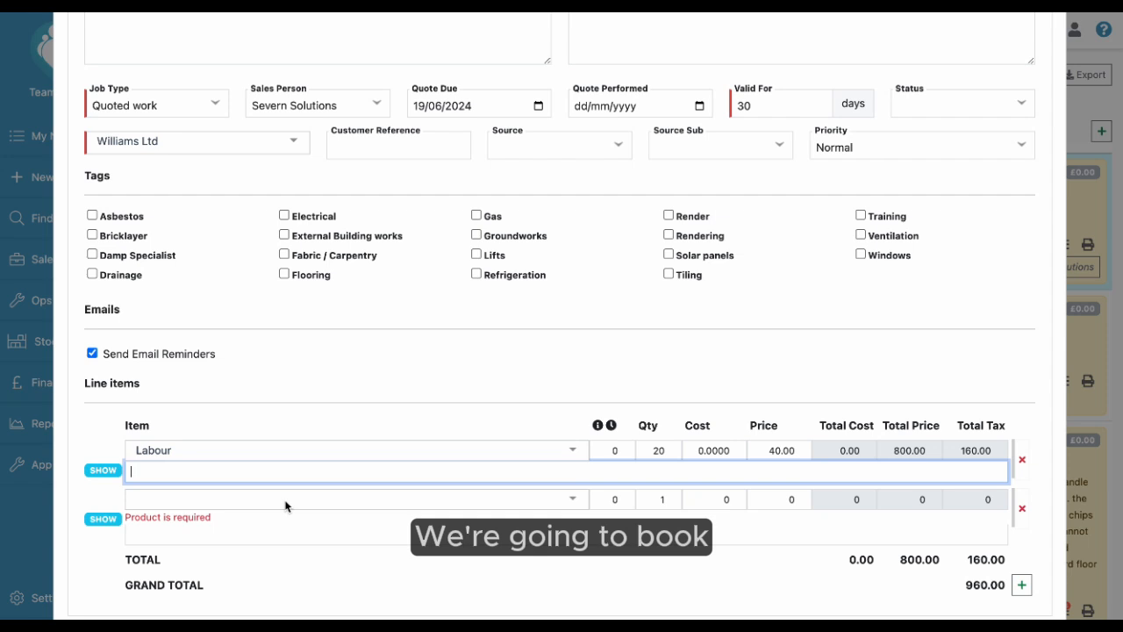
{"action": "left_click", "coordinate": [285, 501]}
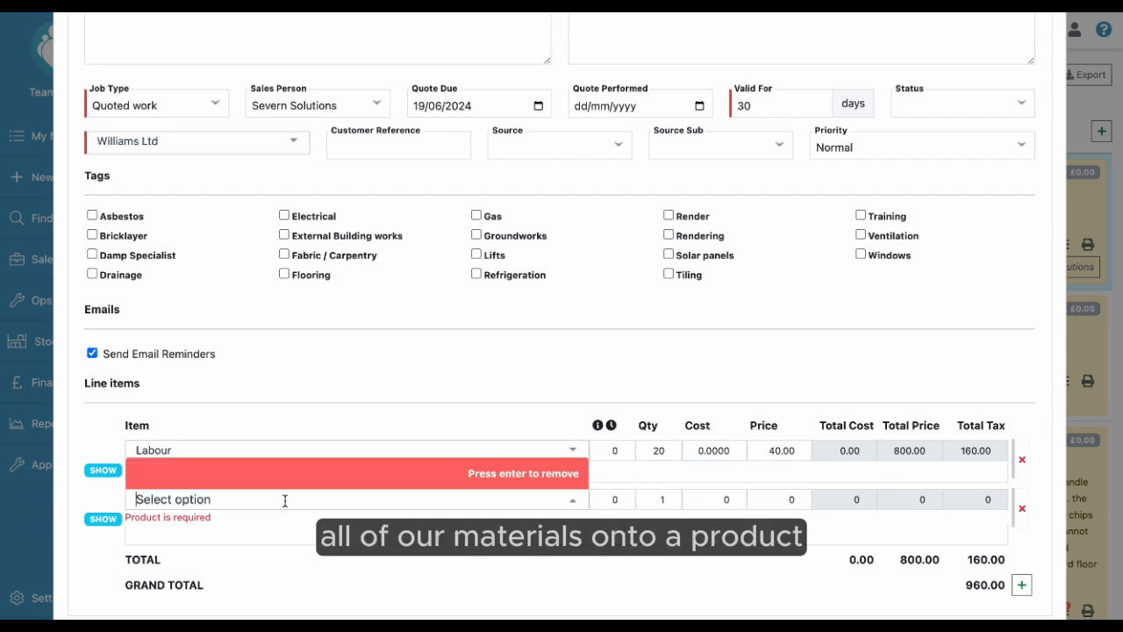
{"action": "type", "text": "Misc"}
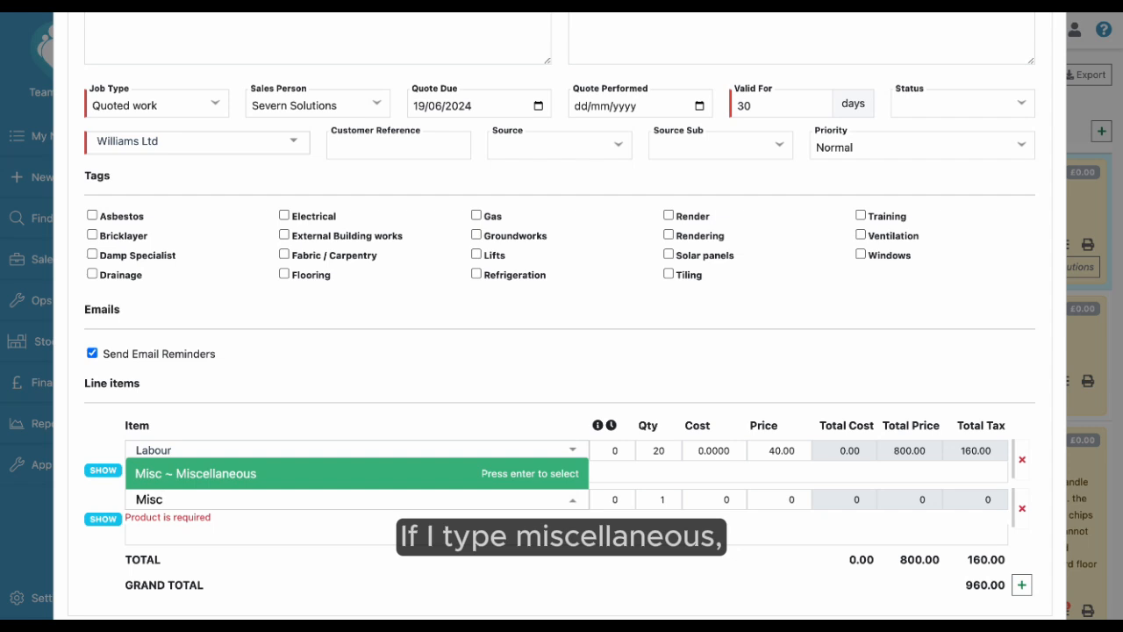
{"action": "left_click", "coordinate": [271, 476]}
Enter the description "20 x kitchen cabinets, 4m oak worktop" for the miscellaneous line item.
{"action": "left_click", "coordinate": [180, 523]}
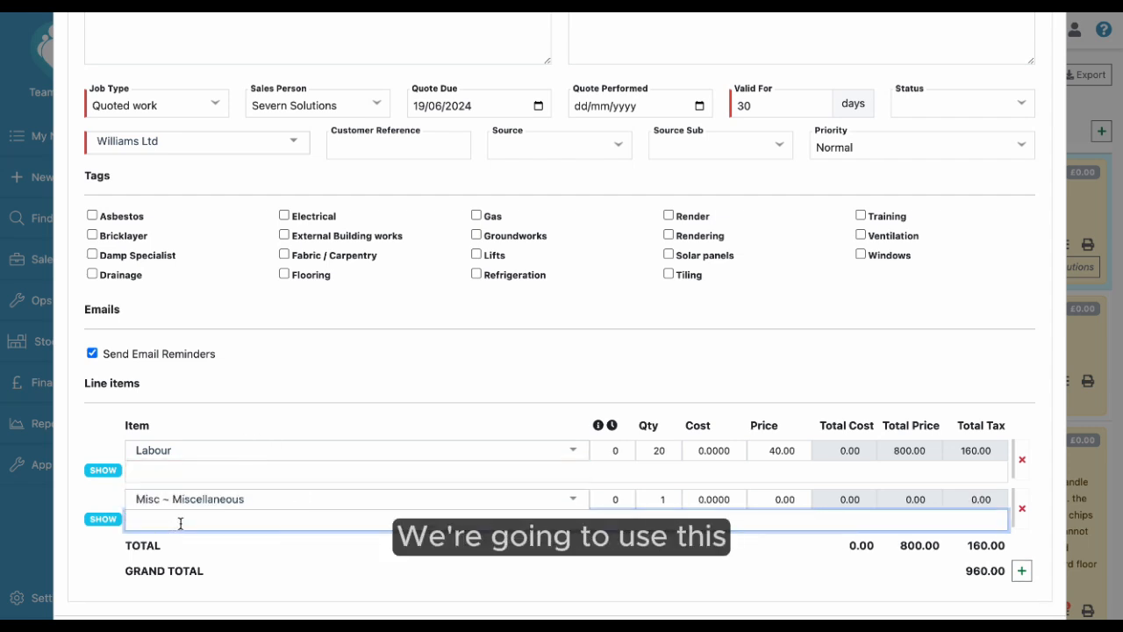
{"action": "type", "text": "20"}
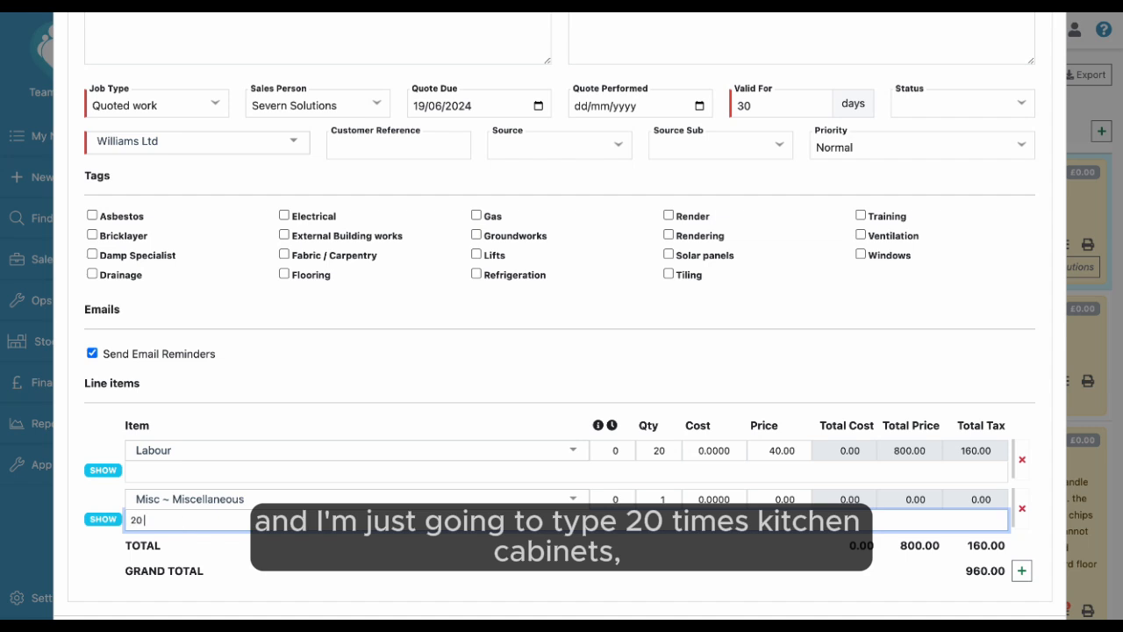
{"action": "type", "text": " x kitchen cabinets , "}
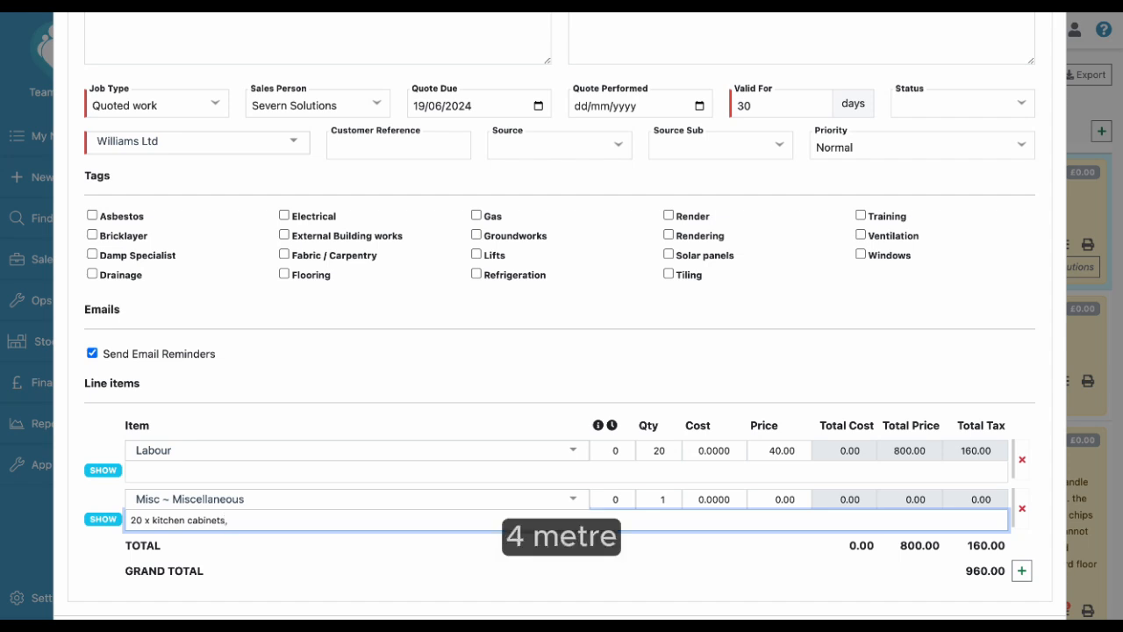
{"action": "type", "text": "4m "}
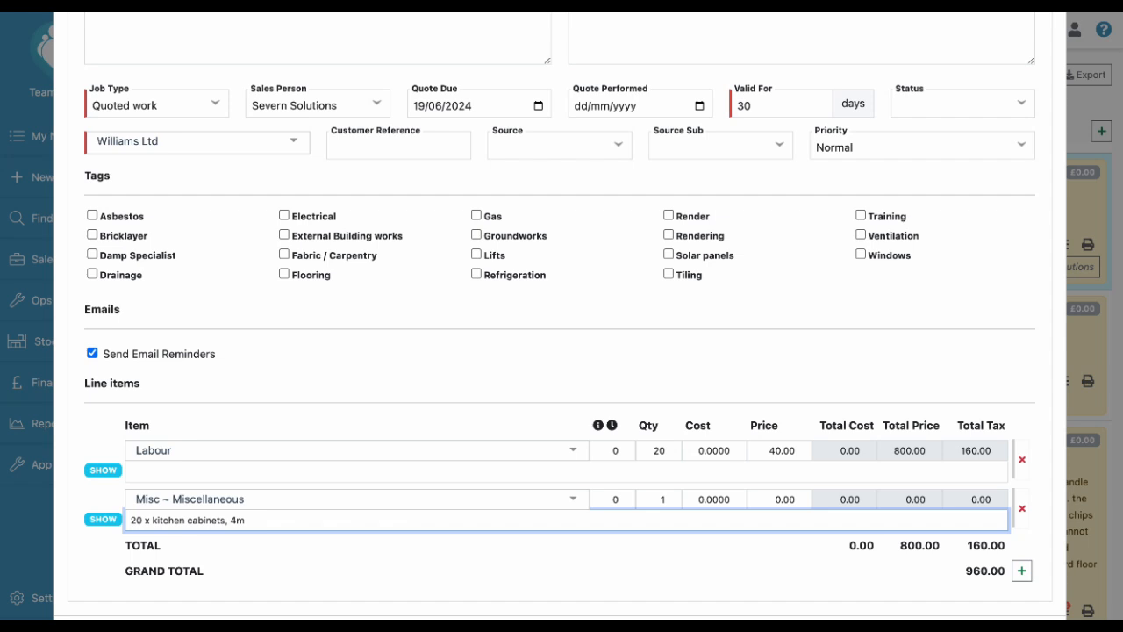
{"action": "type", "text": "oak worktop"}
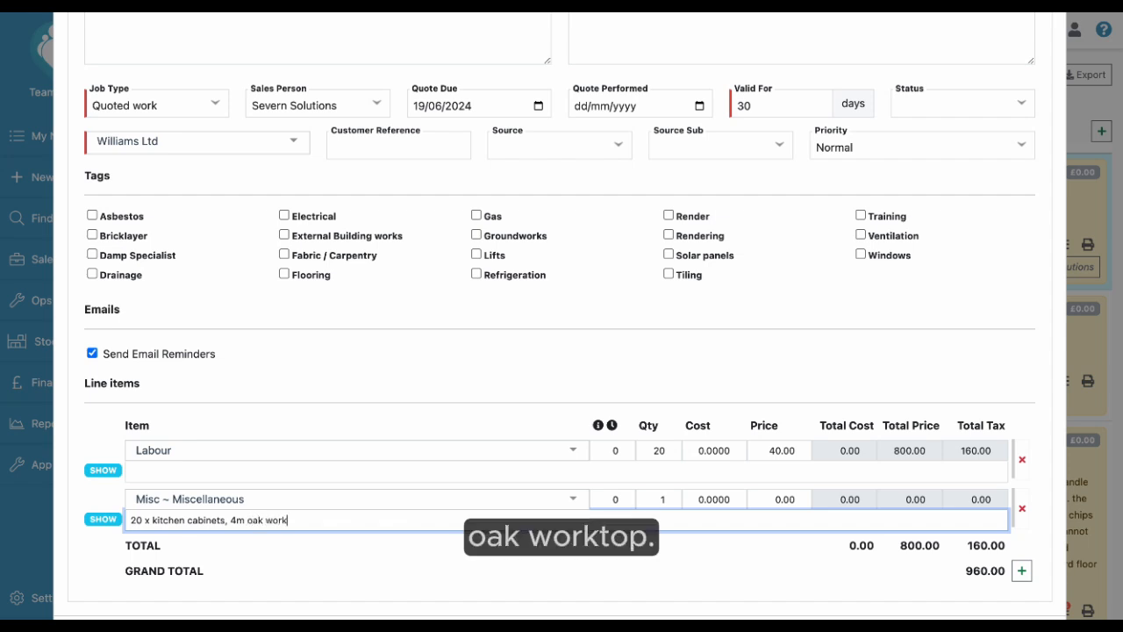
Set the miscellaneous line item's price to 5000.00.
{"action": "left_click", "coordinate": [764, 498]}
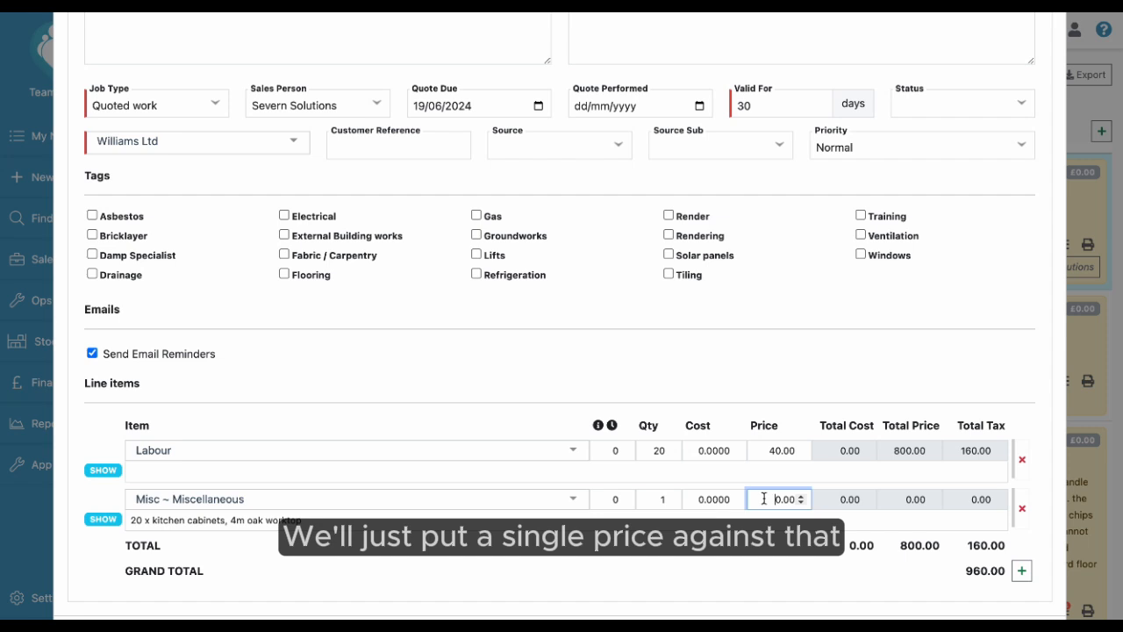
{"action": "type", "text": "500"}
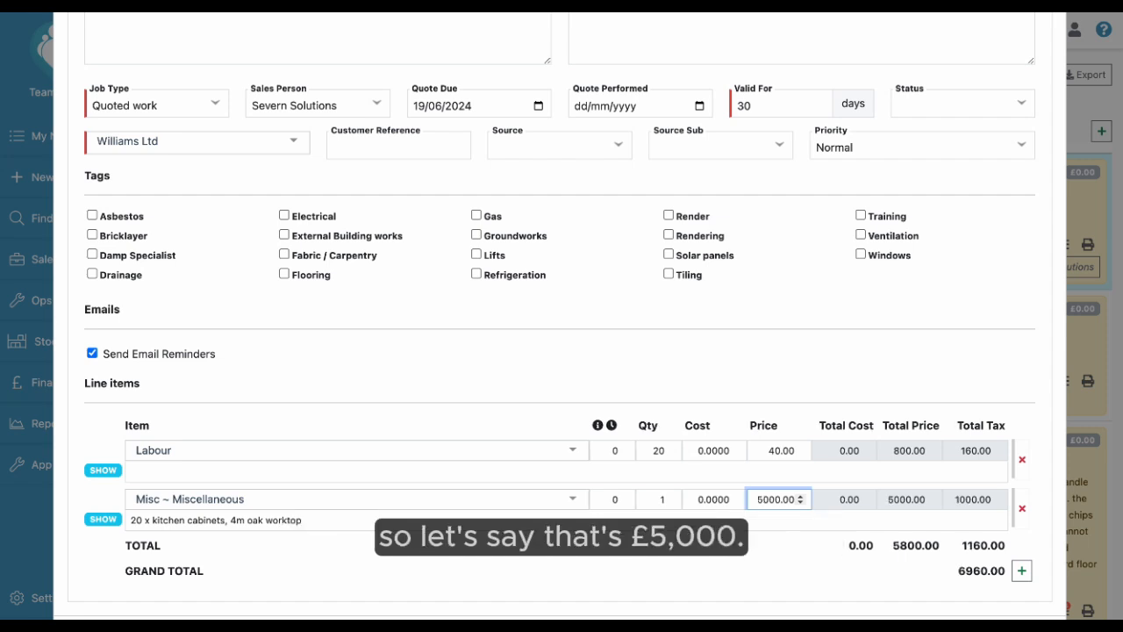
{"action": "left_click", "coordinate": [748, 535]}
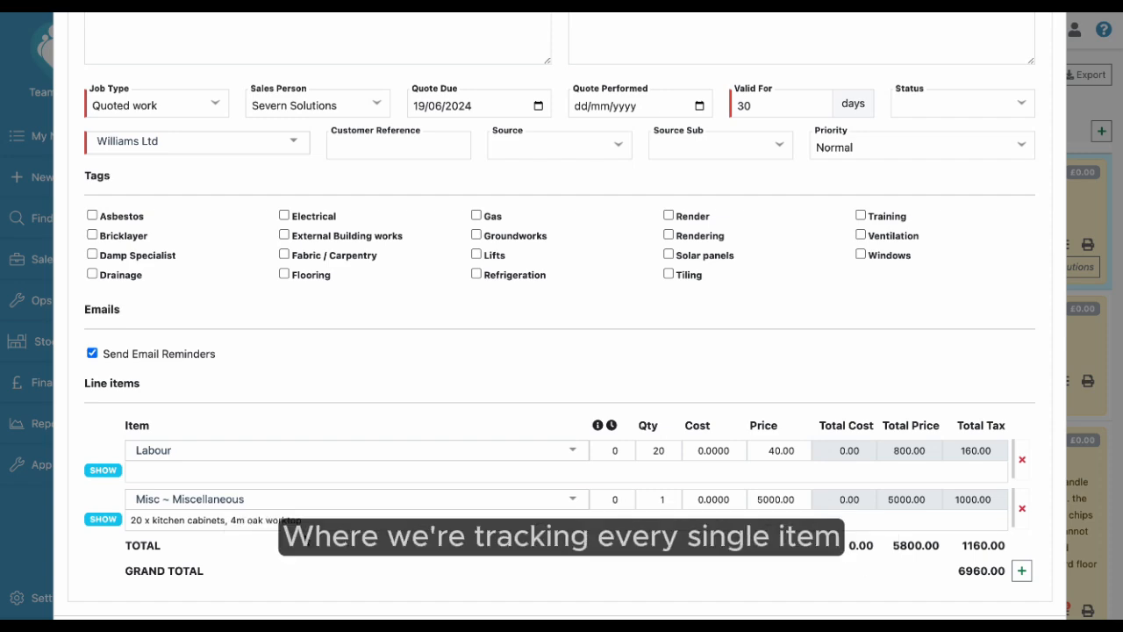
Review the quote's work requested, surveyor's report and priced line items.
{"action": "scroll", "coordinate": [304, 537], "scroll_direction": "down", "scroll_amount": 1}
{"action": "scroll", "coordinate": [304, 536], "scroll_direction": "up", "scroll_amount": 2}
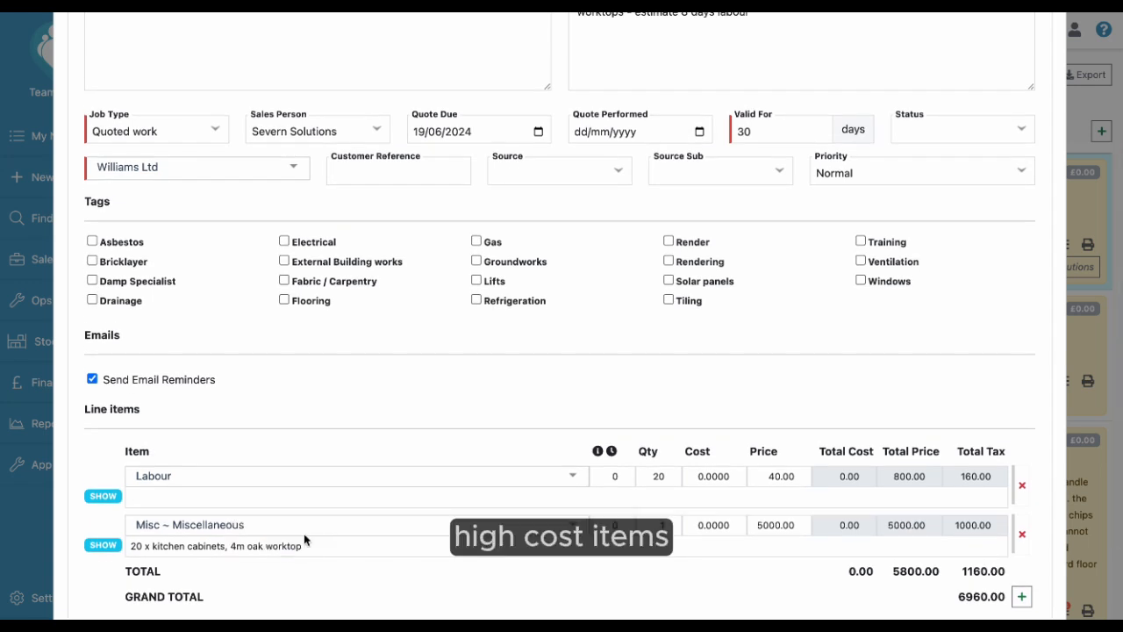
{"action": "scroll", "coordinate": [303, 533], "scroll_direction": "up", "scroll_amount": 2}
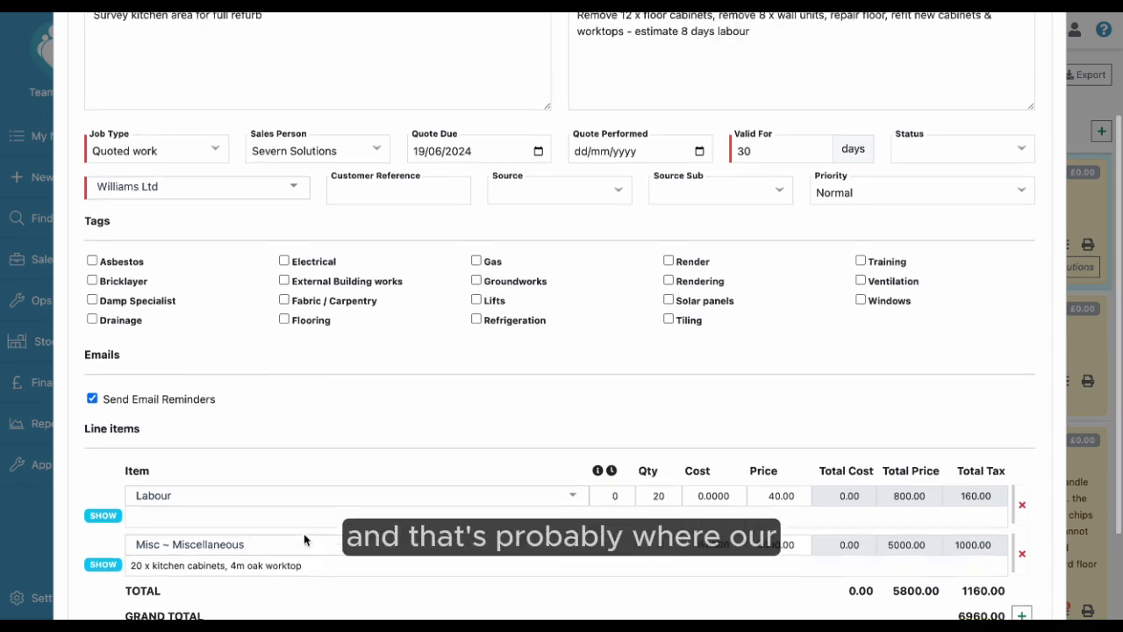
{"action": "scroll", "coordinate": [303, 534], "scroll_direction": "down", "scroll_amount": 2}
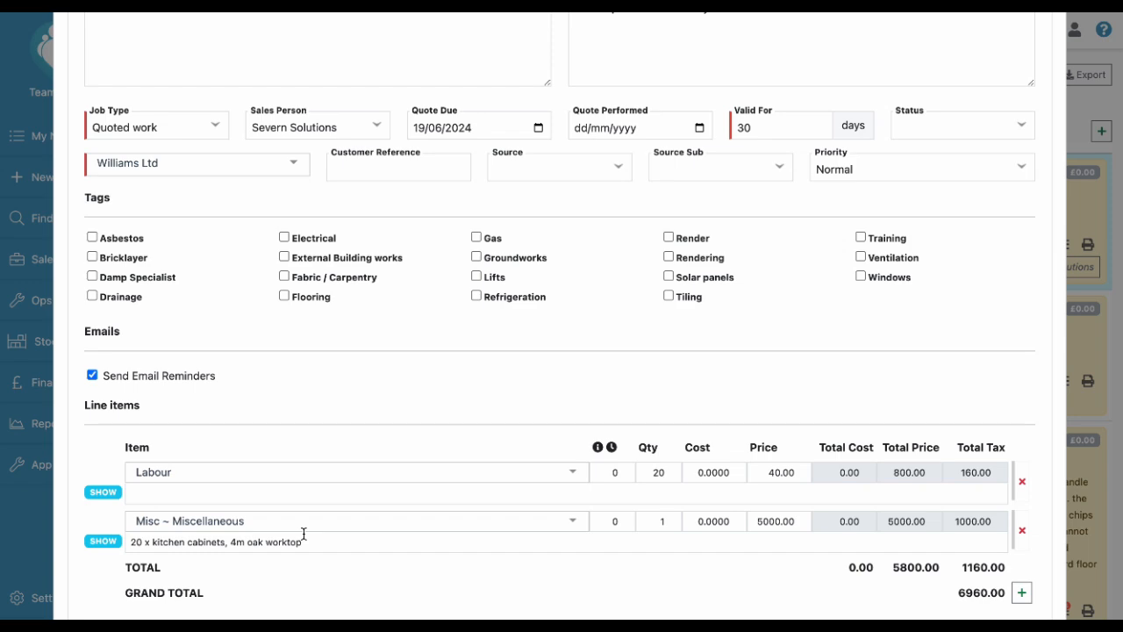
{"action": "scroll", "coordinate": [304, 534], "scroll_direction": "up", "scroll_amount": 5}
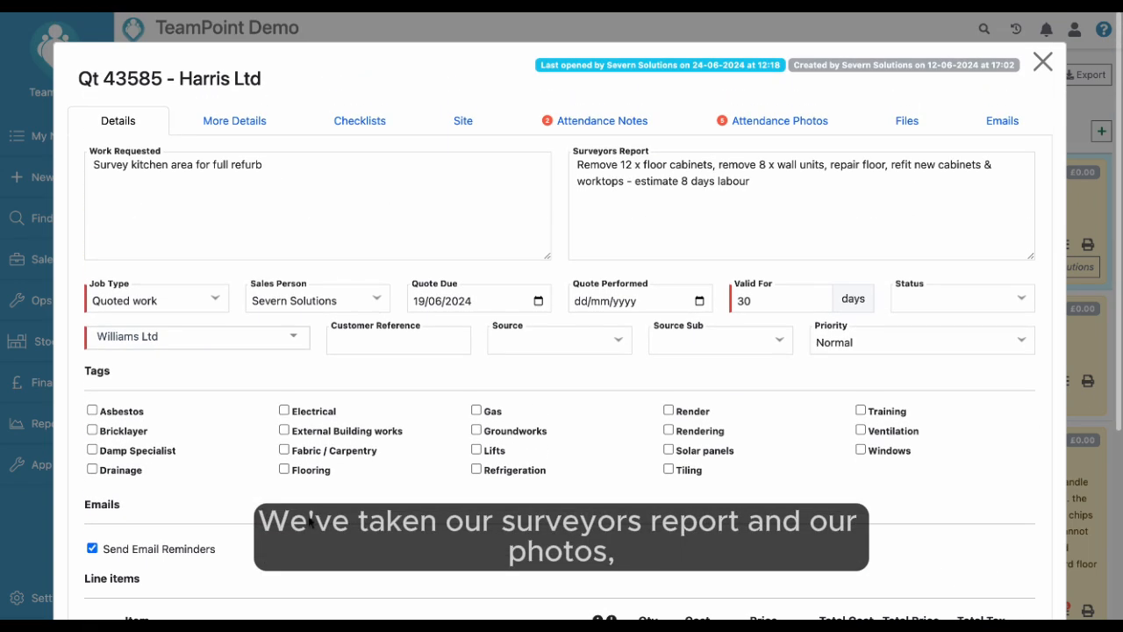
{"action": "scroll", "coordinate": [707, 218], "scroll_direction": "down", "scroll_amount": 5}
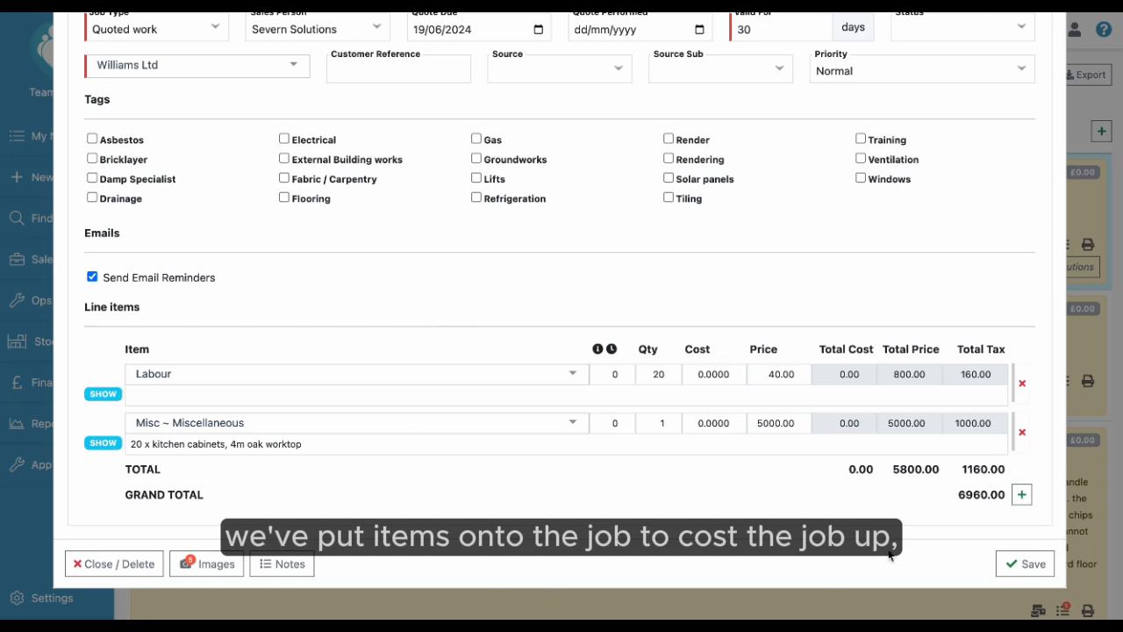
Set the Quote Performed date to 24/06/2024 and save the quote.
{"action": "scroll", "coordinate": [903, 344], "scroll_direction": "up", "scroll_amount": 3}
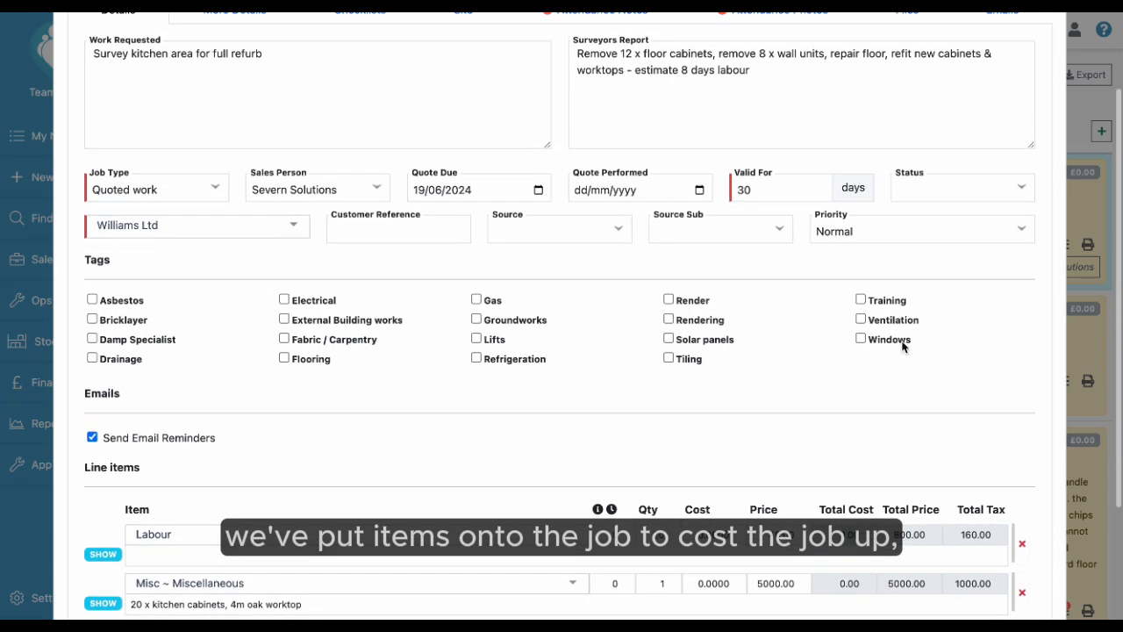
{"action": "left_click", "coordinate": [703, 192]}
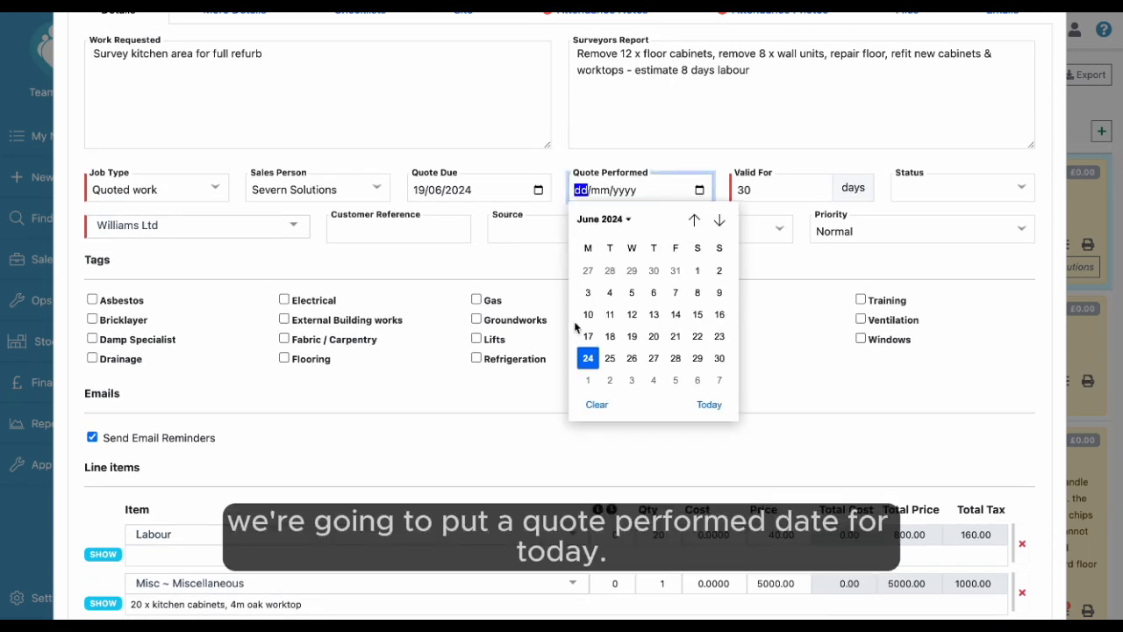
{"action": "left_click", "coordinate": [588, 357]}
{"action": "scroll", "coordinate": [611, 371], "scroll_direction": "down", "scroll_amount": 3}
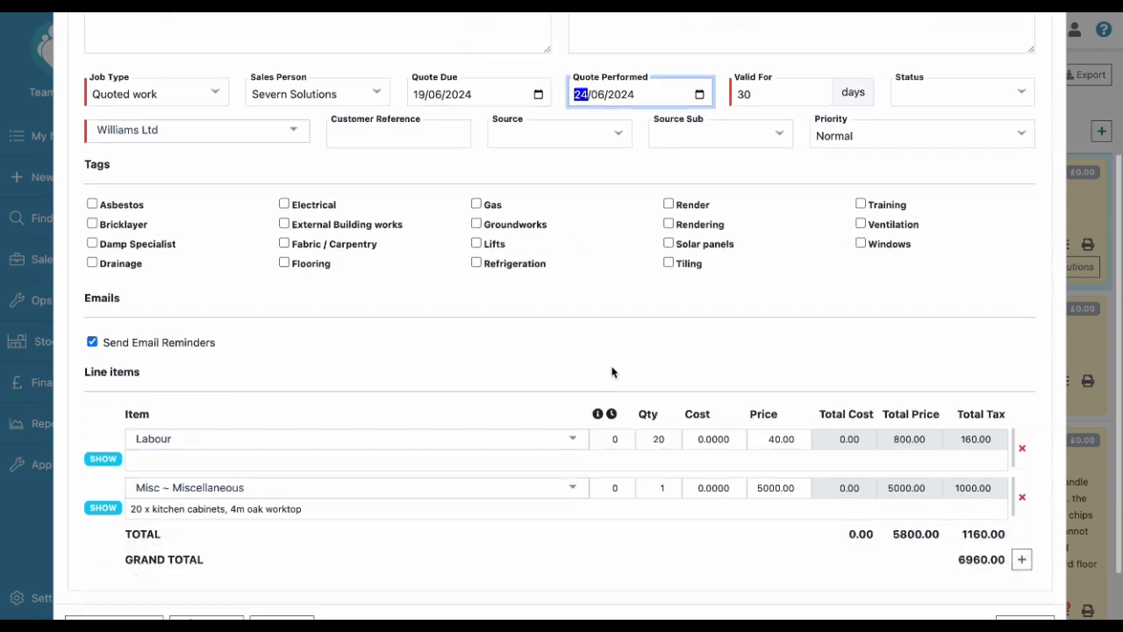
{"action": "left_click", "coordinate": [1009, 572]}
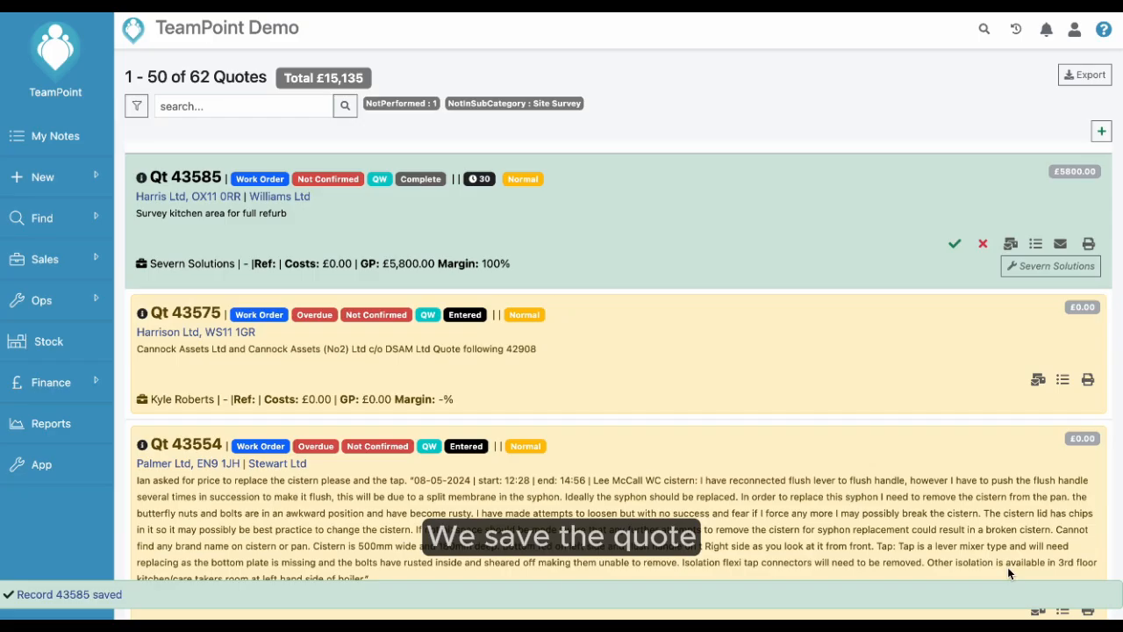